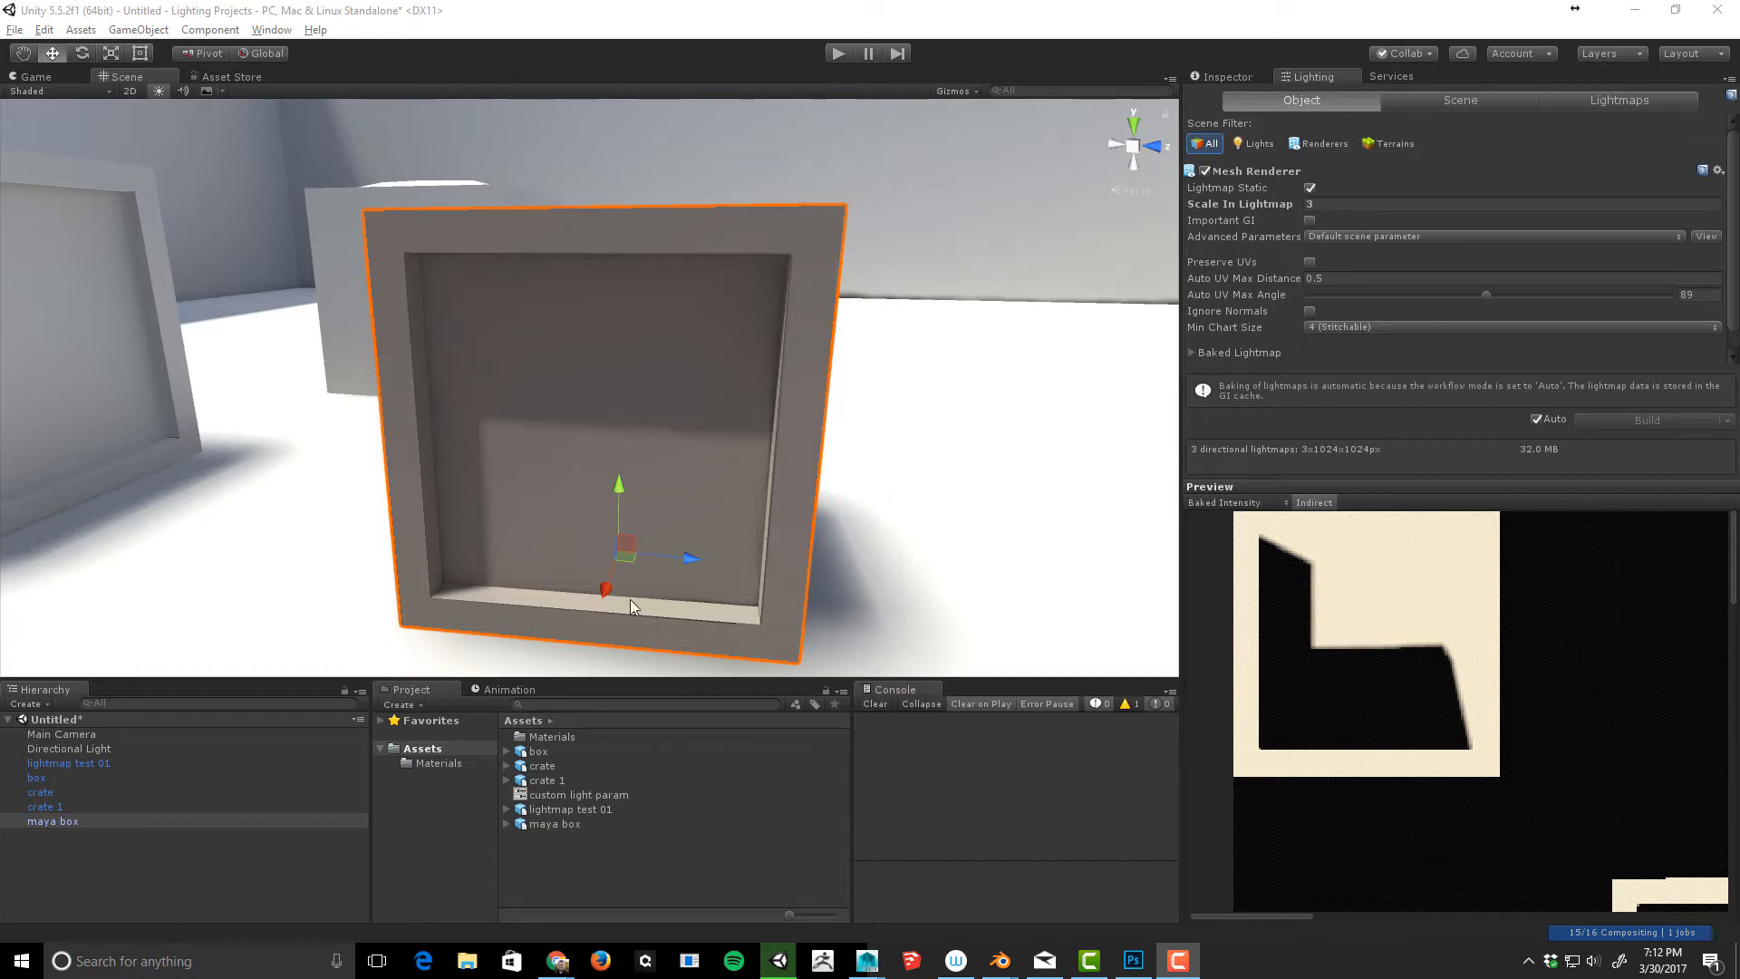
- Examine the baked shadow on the maya box's recessed front panel from several angles
mouse_move(758, 637)
left_mouse_down("alt")
mouse_move(887, 629)
mouse_move(974, 511)
mouse_move(847, 580)
mouse_move(760, 600)
mouse_move(770, 623)
left_mouse_up("alt")
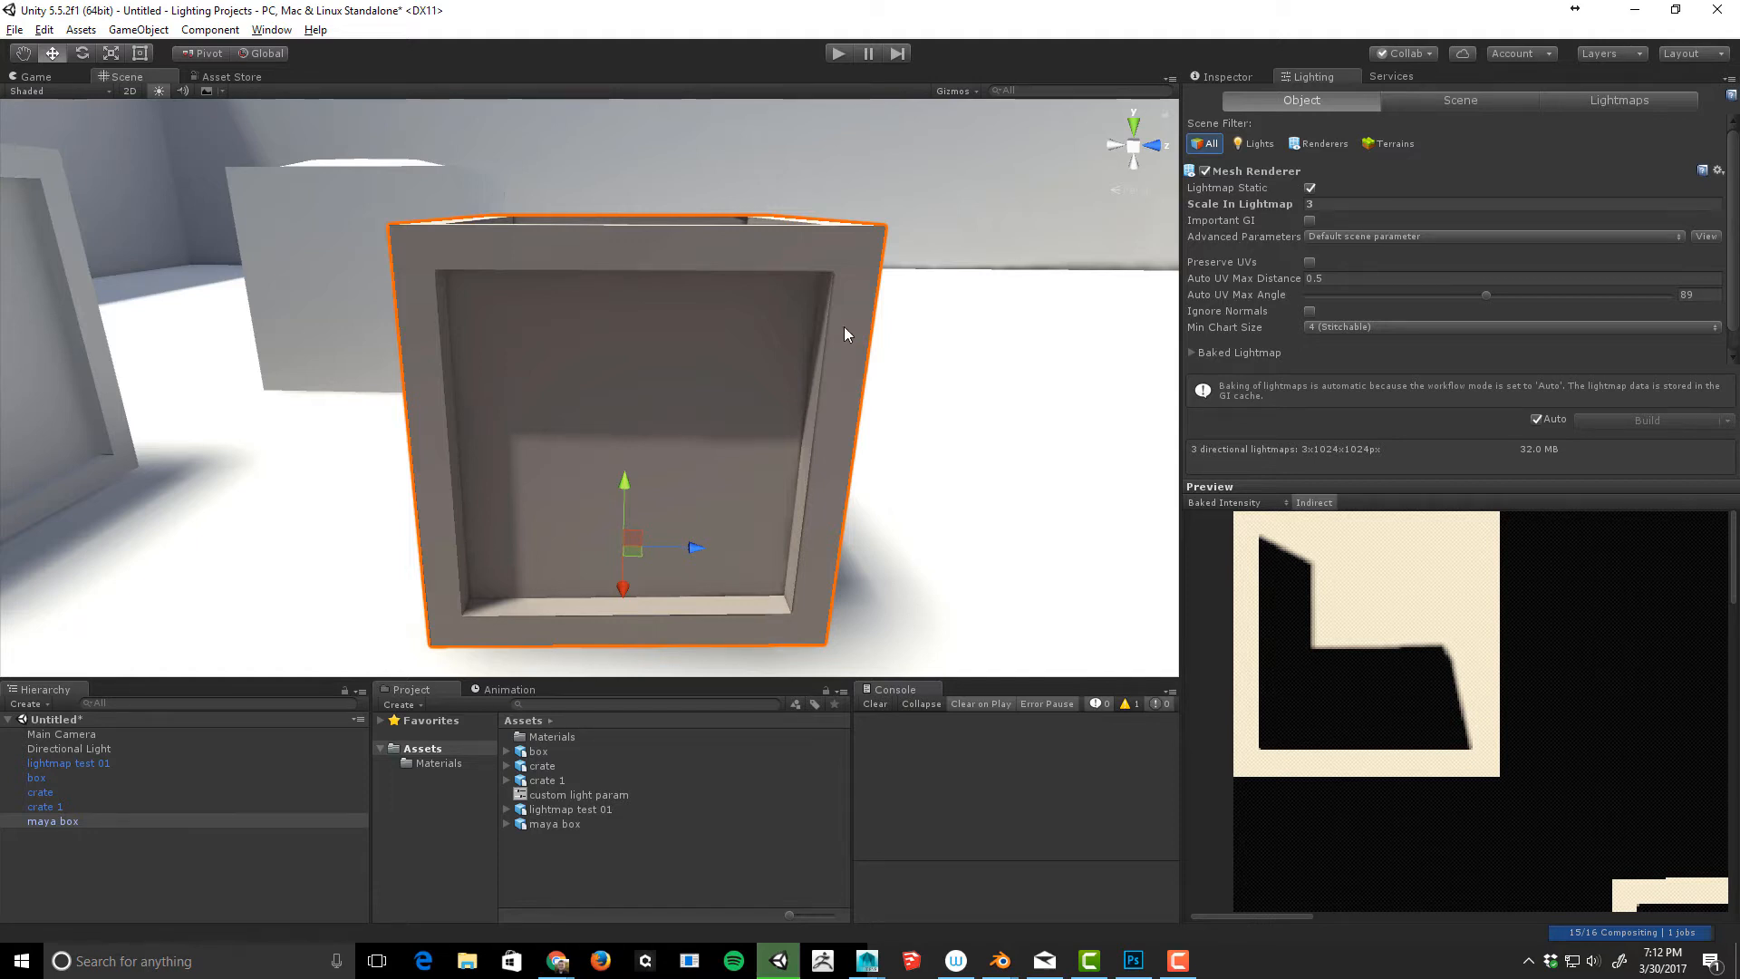
scroll(731, 452, "down", 5)
middle_click_drag(731, 452, 785, 433)
left_click_drag(785, 433, 533, 414, "alt")
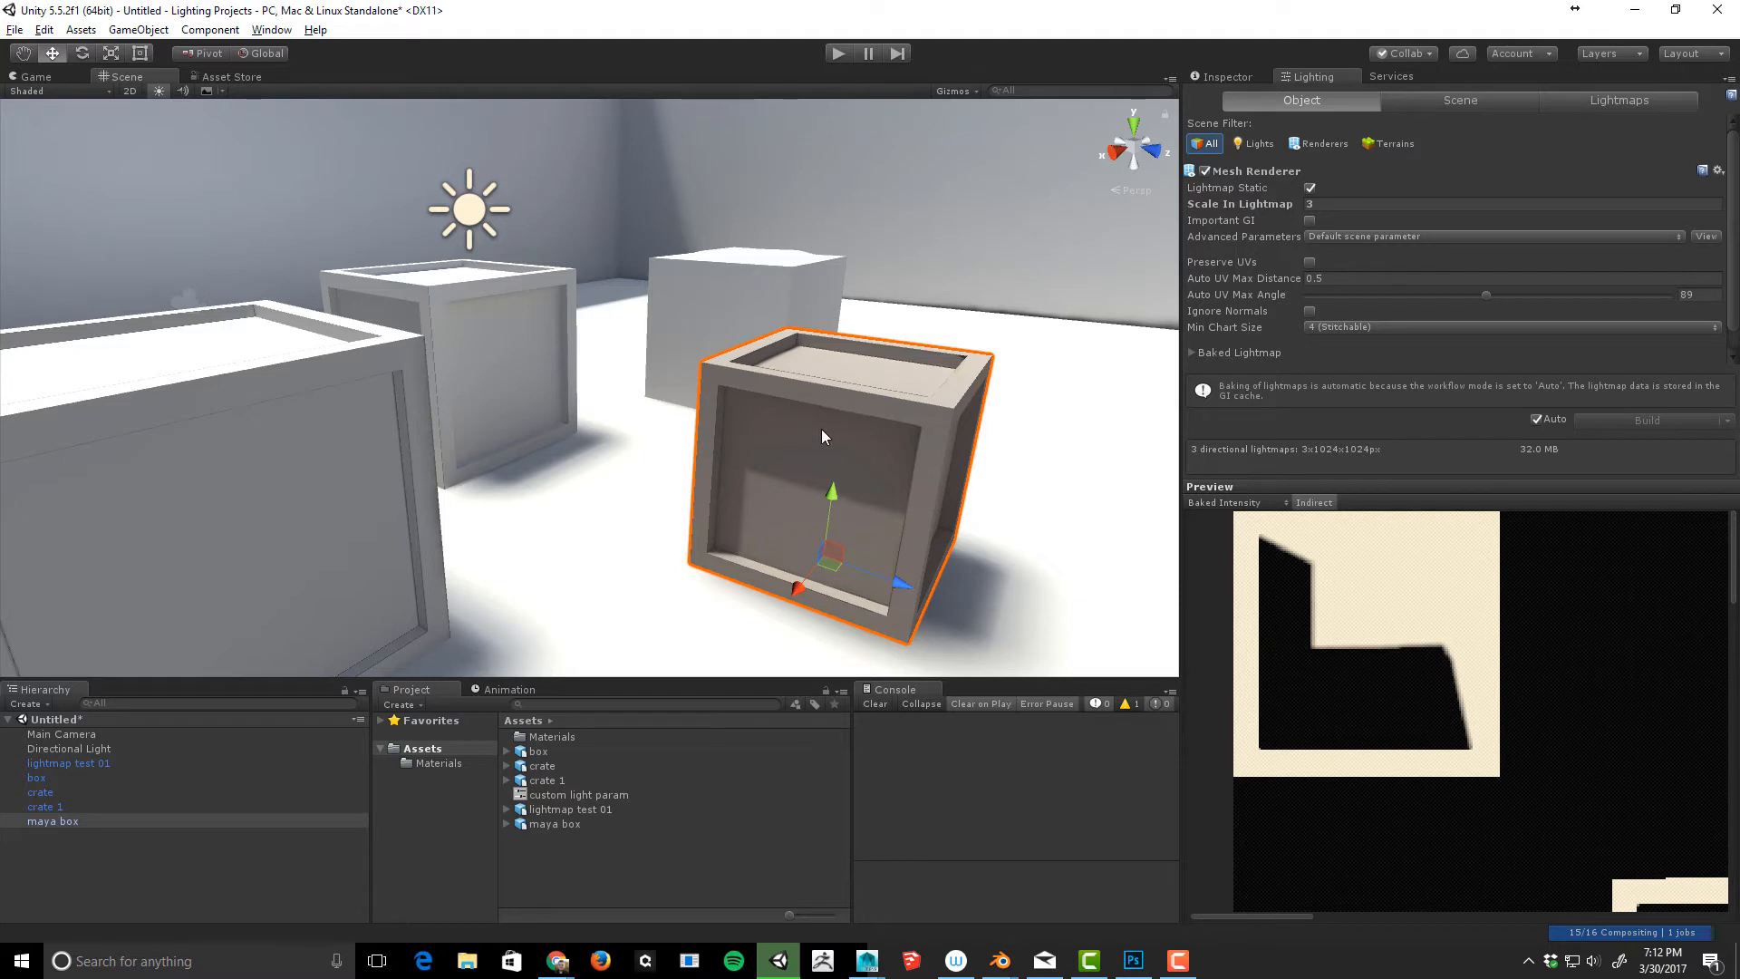
middle_click_drag(865, 492, 771, 437)
scroll(771, 437, "up", 4)
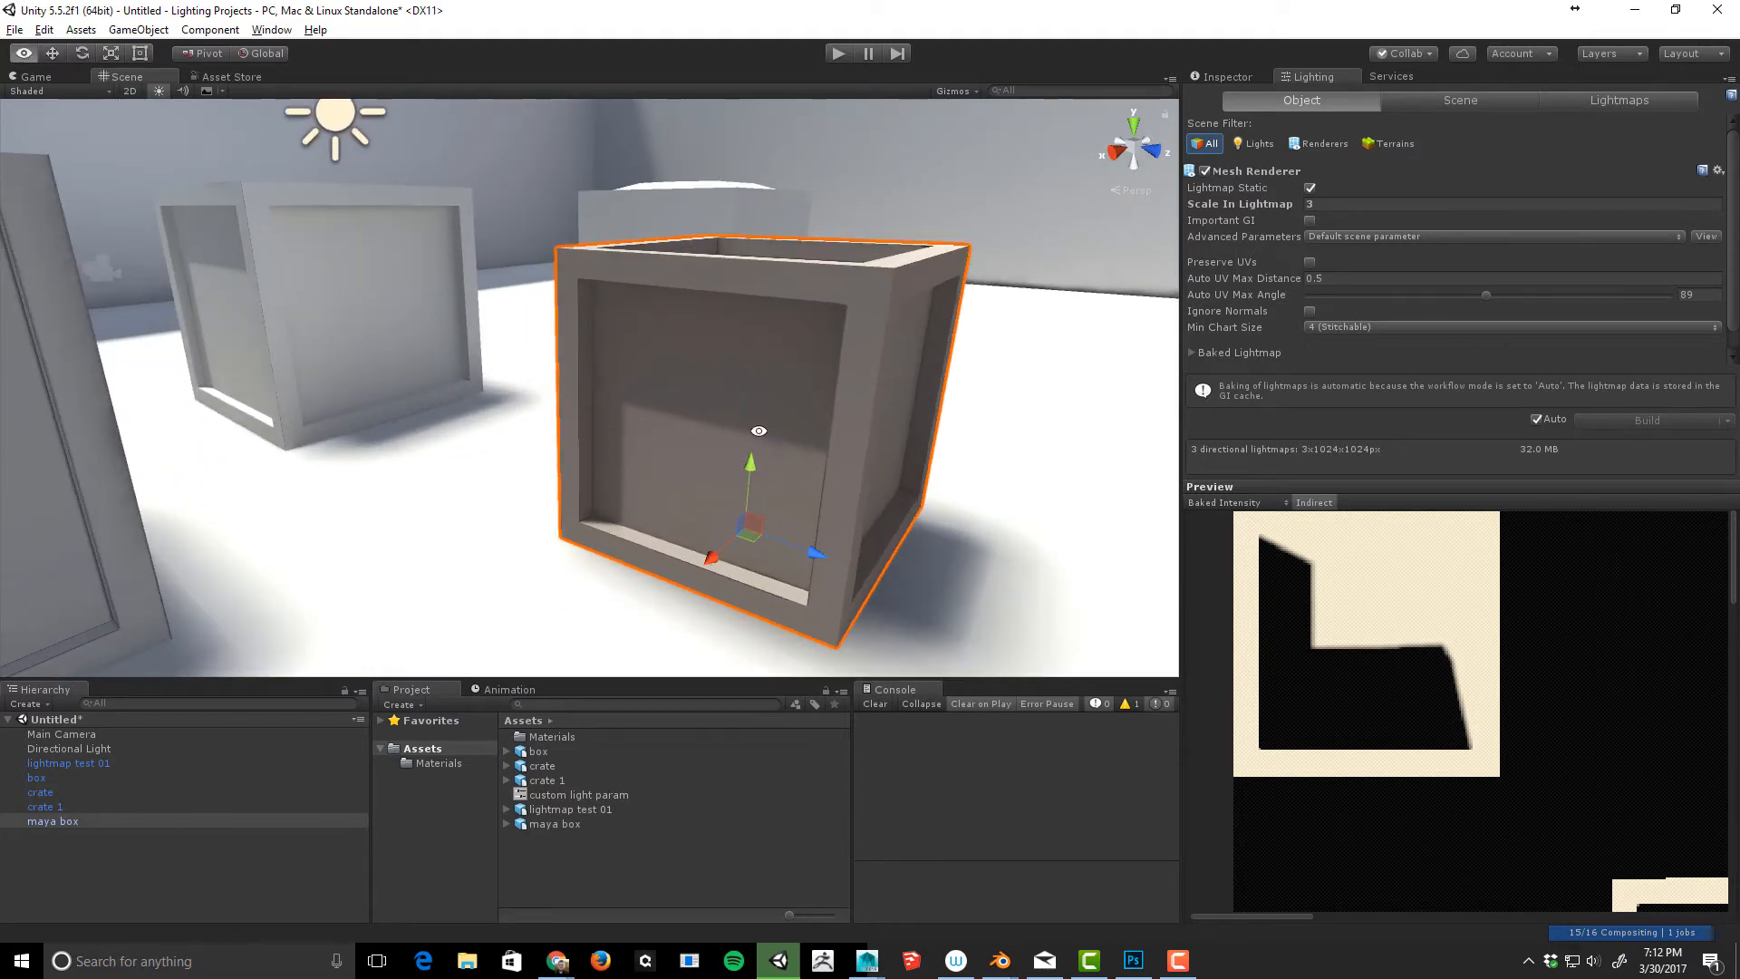
left_click_drag(759, 430, 419, 341, "alt")
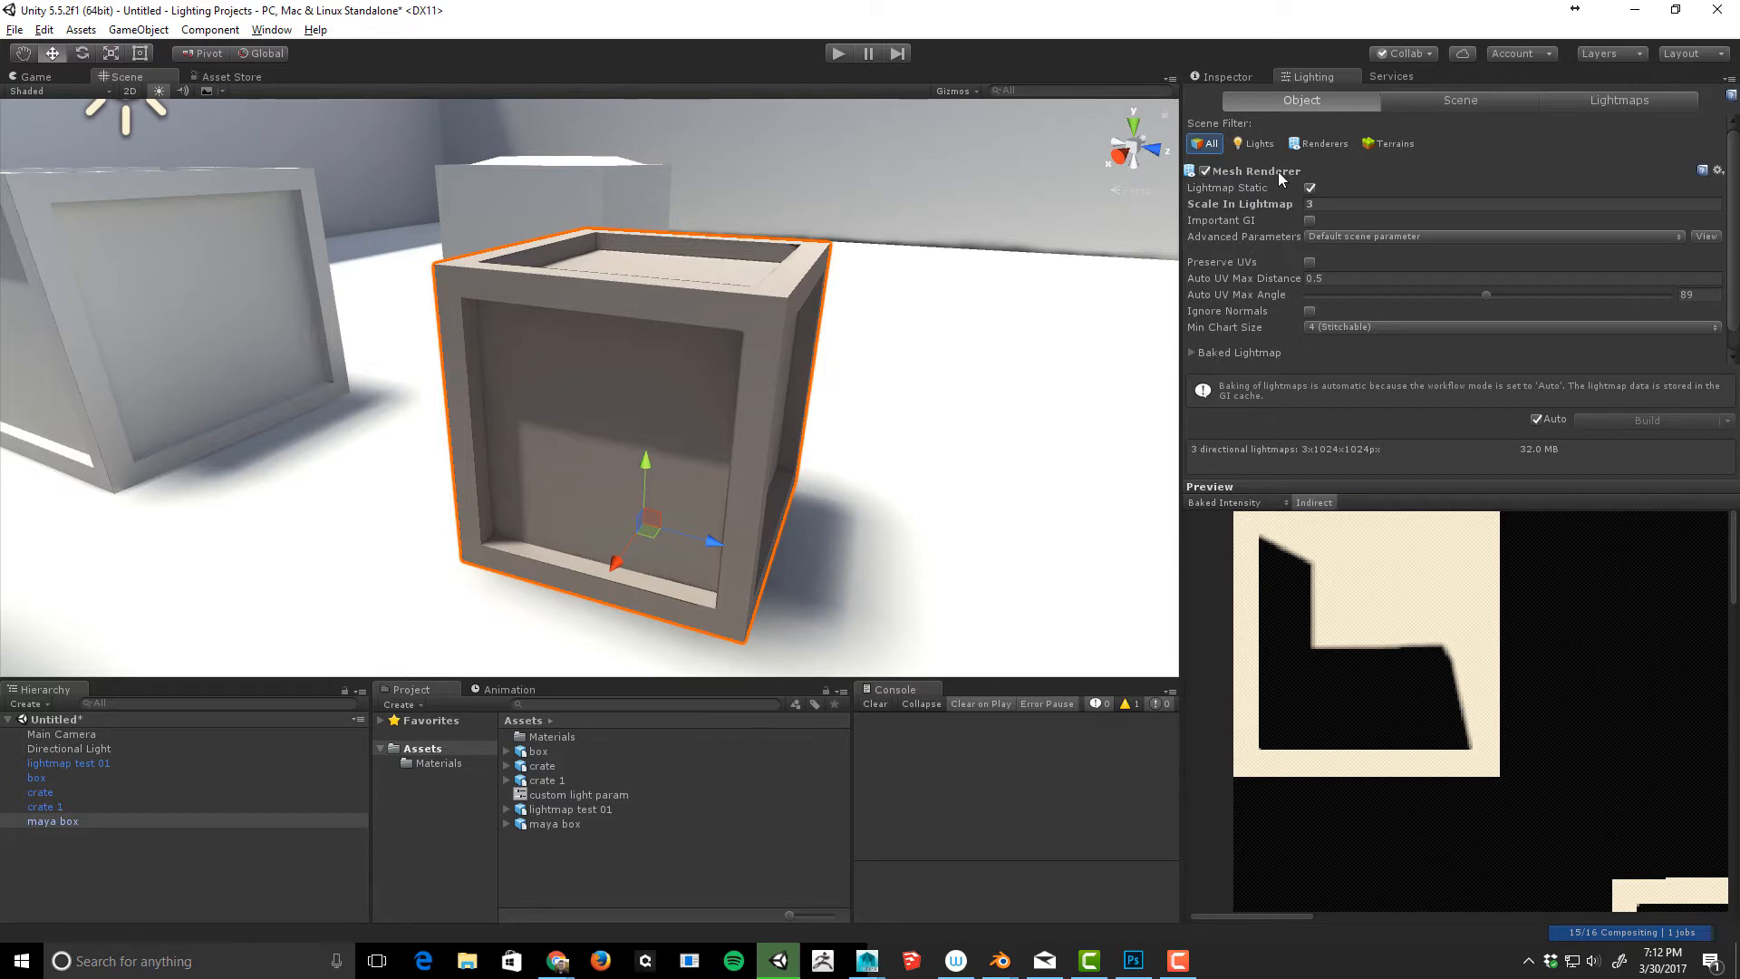
- Check the scene-wide Baked GI settings and inspect the shading on the maya box's front face up close
left_click(1444, 103)
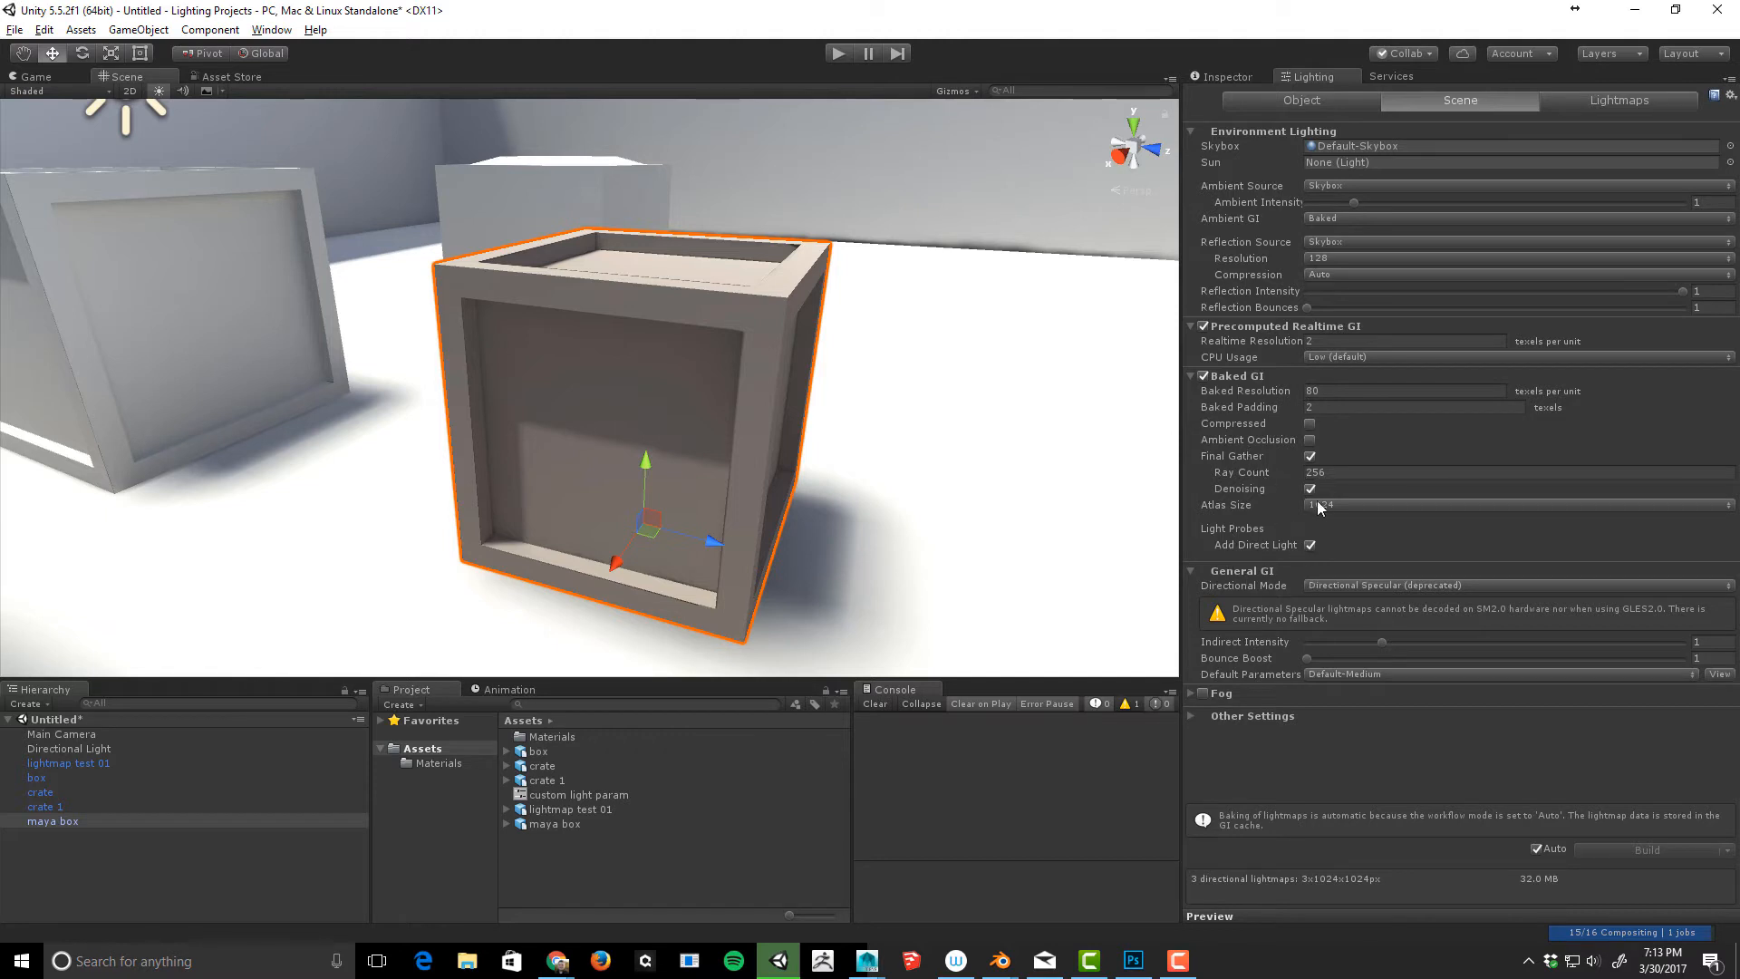
left_click(1329, 105)
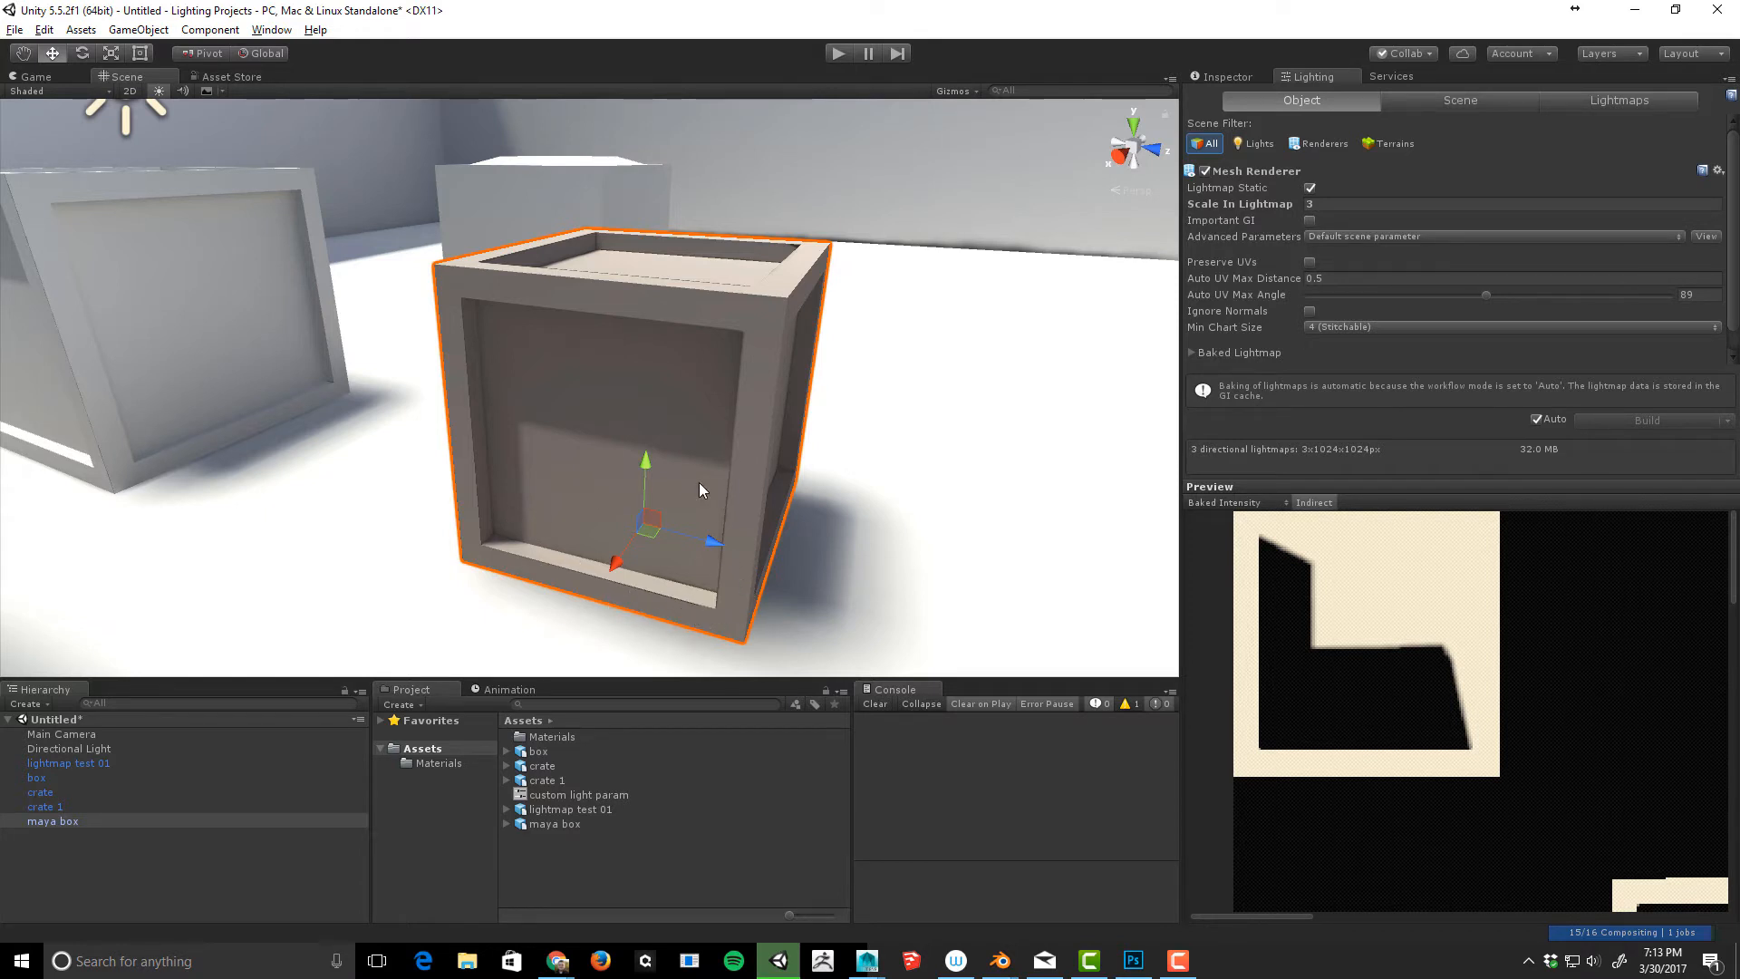
left_click_drag(699, 482, 833, 413, "alt")
scroll(833, 413, "down", 5)
left_click_drag(548, 532, 634, 519, "alt")
key("f")
left_click_drag(770, 478, 617, 461, "alt")
scroll(639, 450, "up", 3)
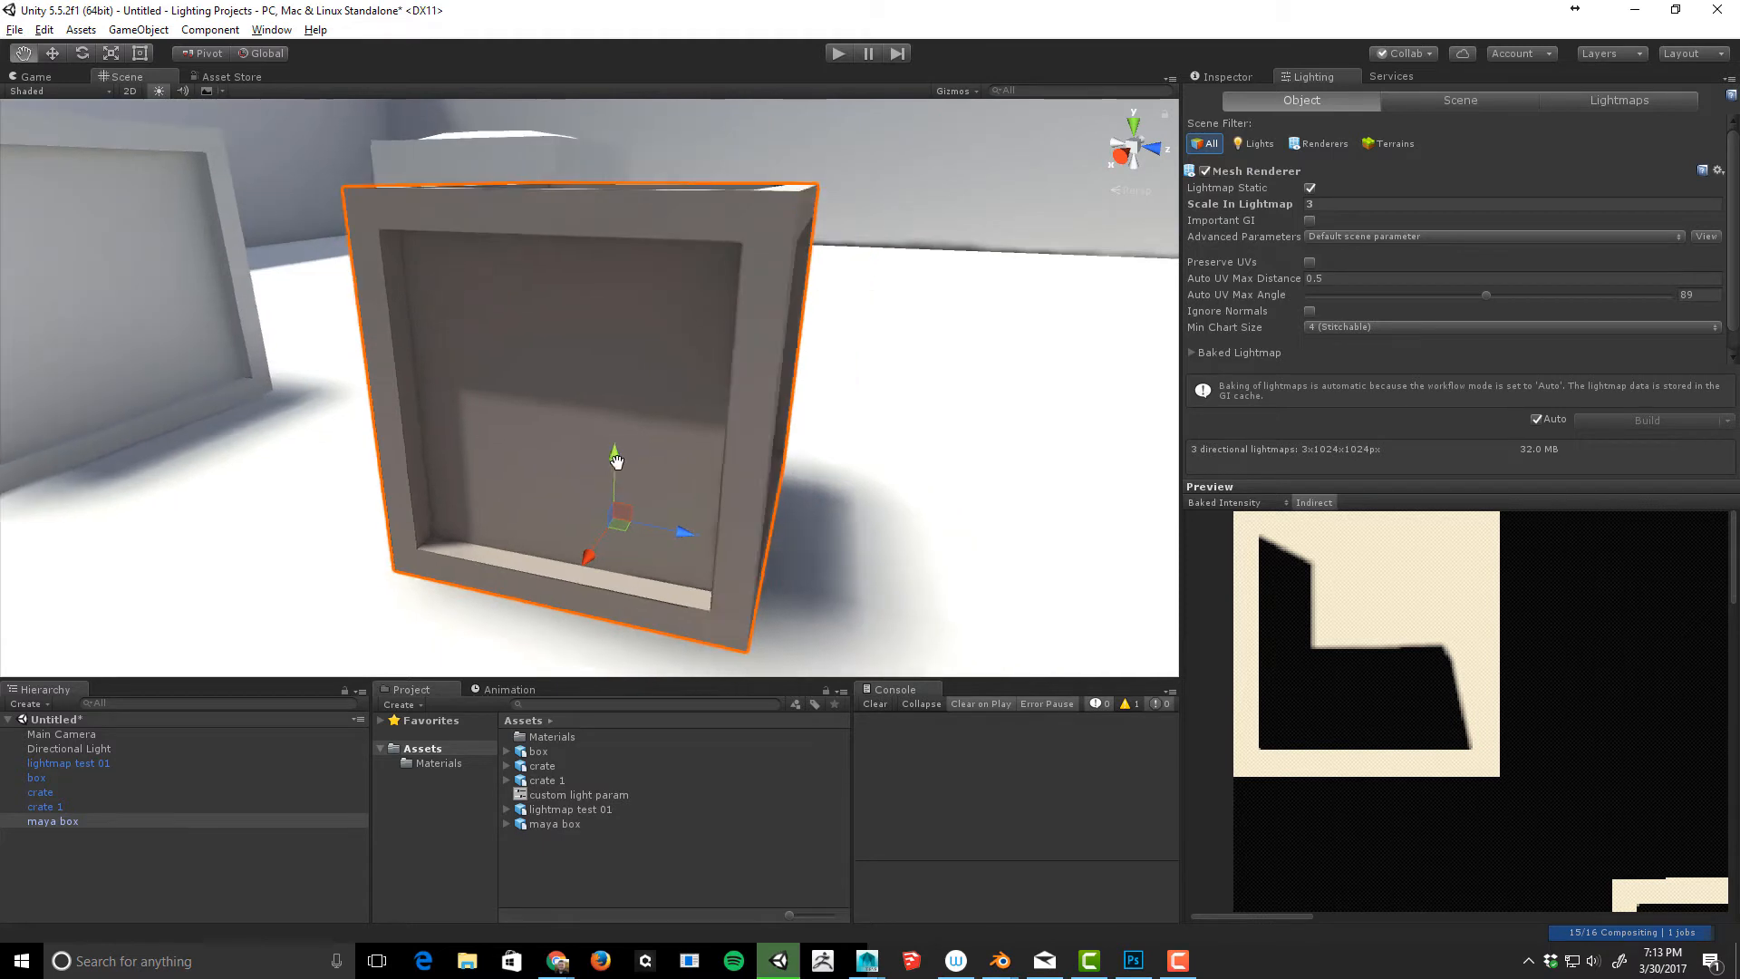
middle_click_drag(616, 462, 604, 460)
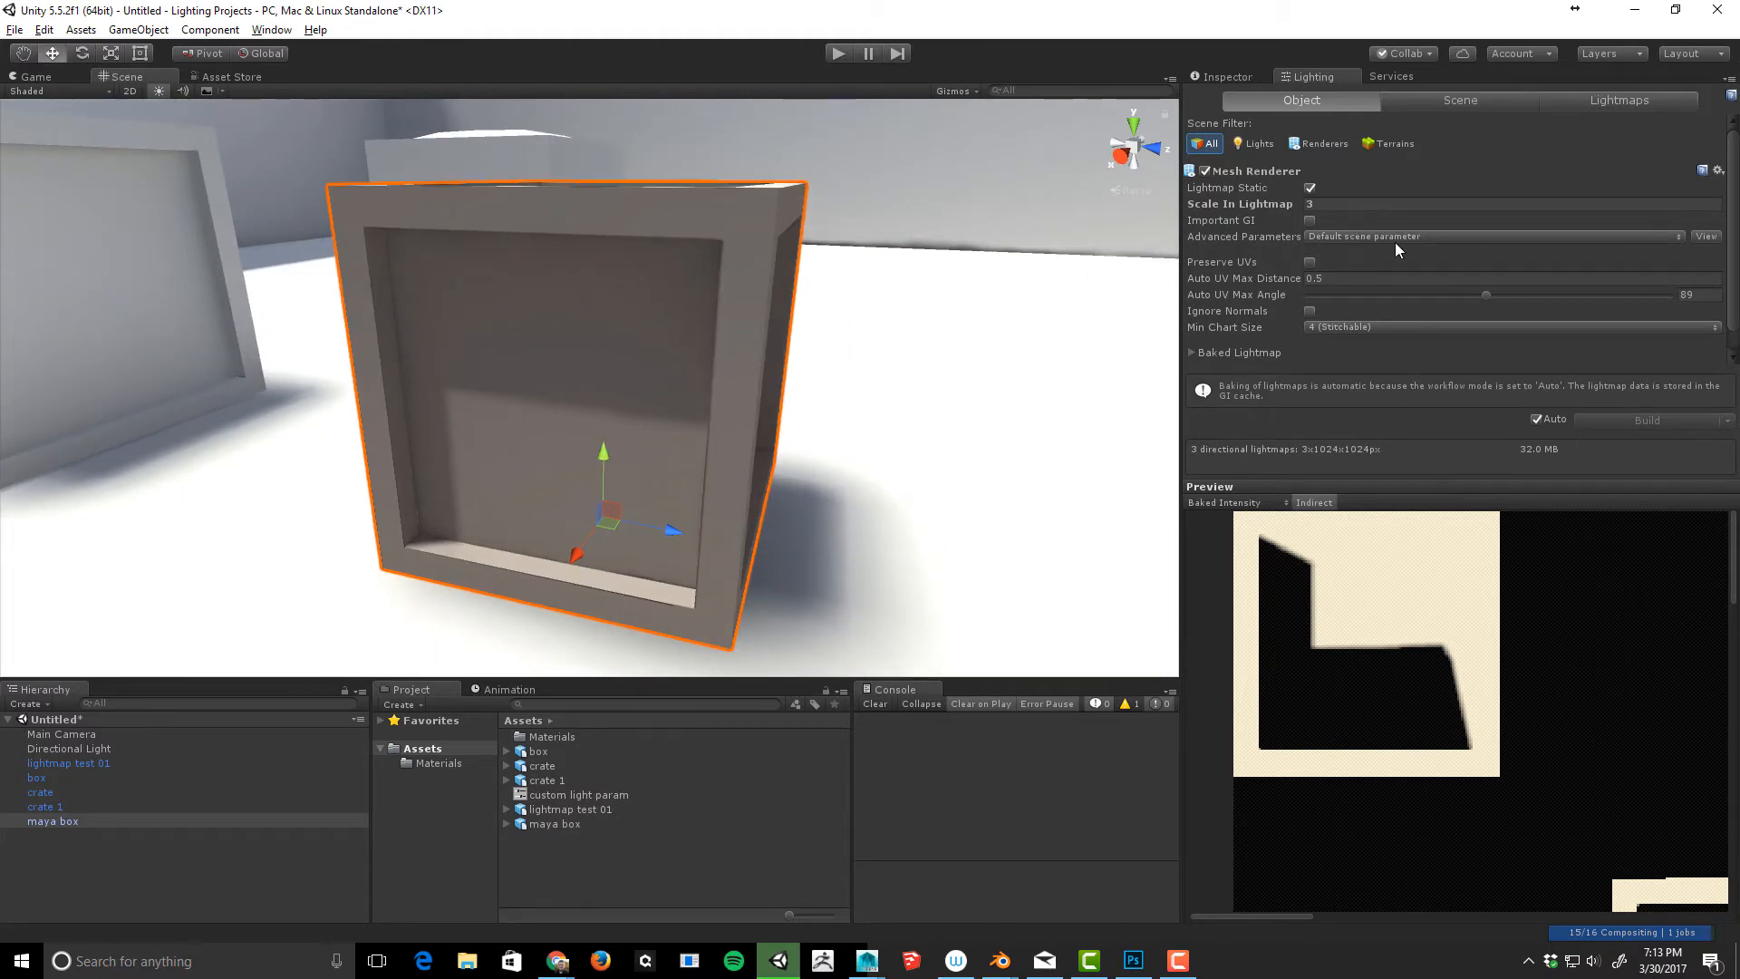
- Select the large neighbouring crate and open its custom light param lightmap parameters for review
scroll(827, 404, "down", 5)
middle_click_drag(685, 431, 942, 397)
scroll(943, 396, "up", 4)
left_click(520, 483)
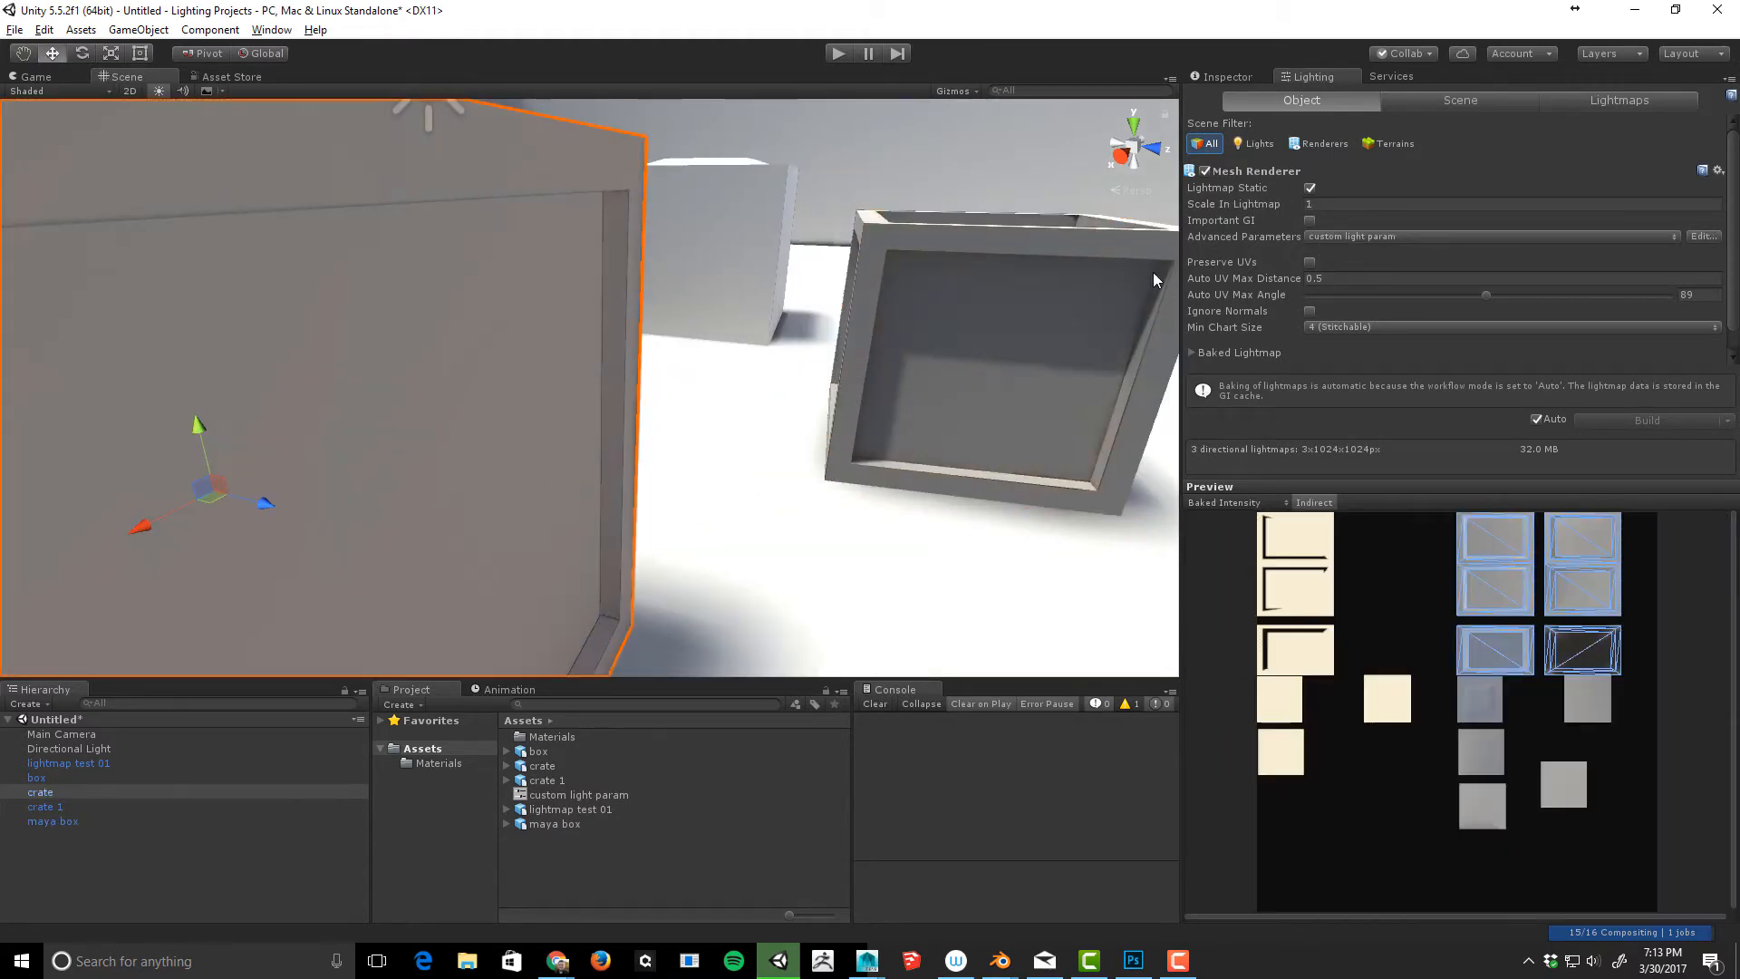
left_click(1701, 237)
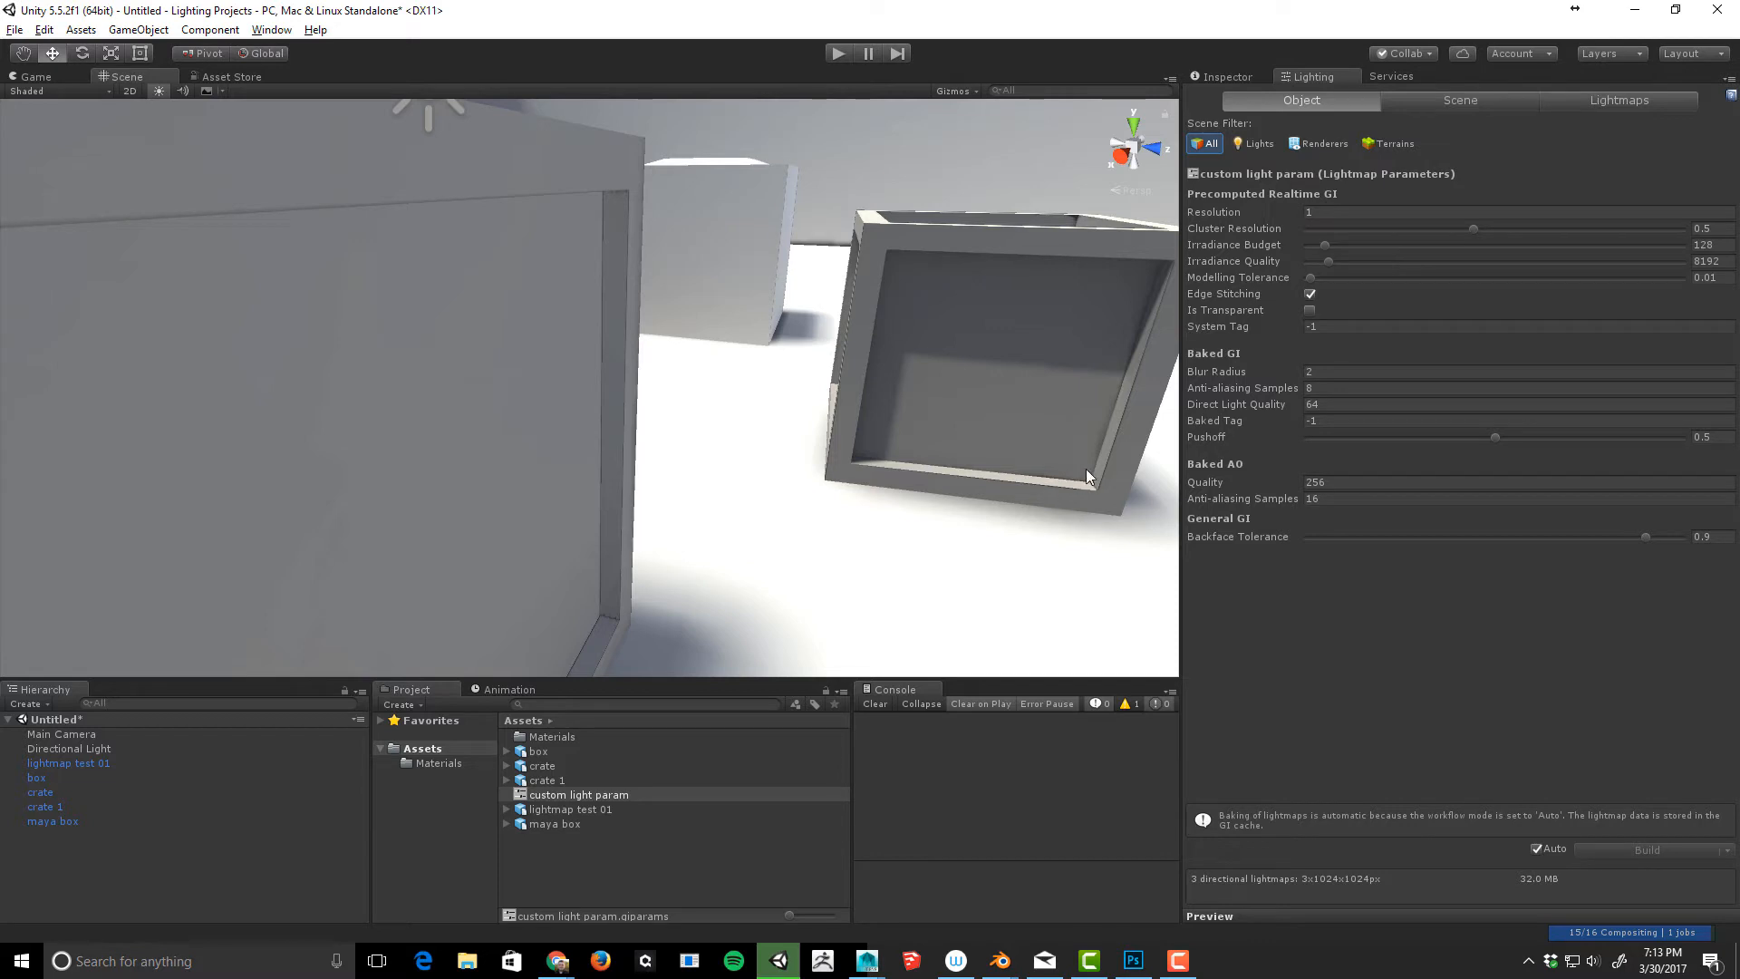
middle_click_drag(1080, 468, 968, 542)
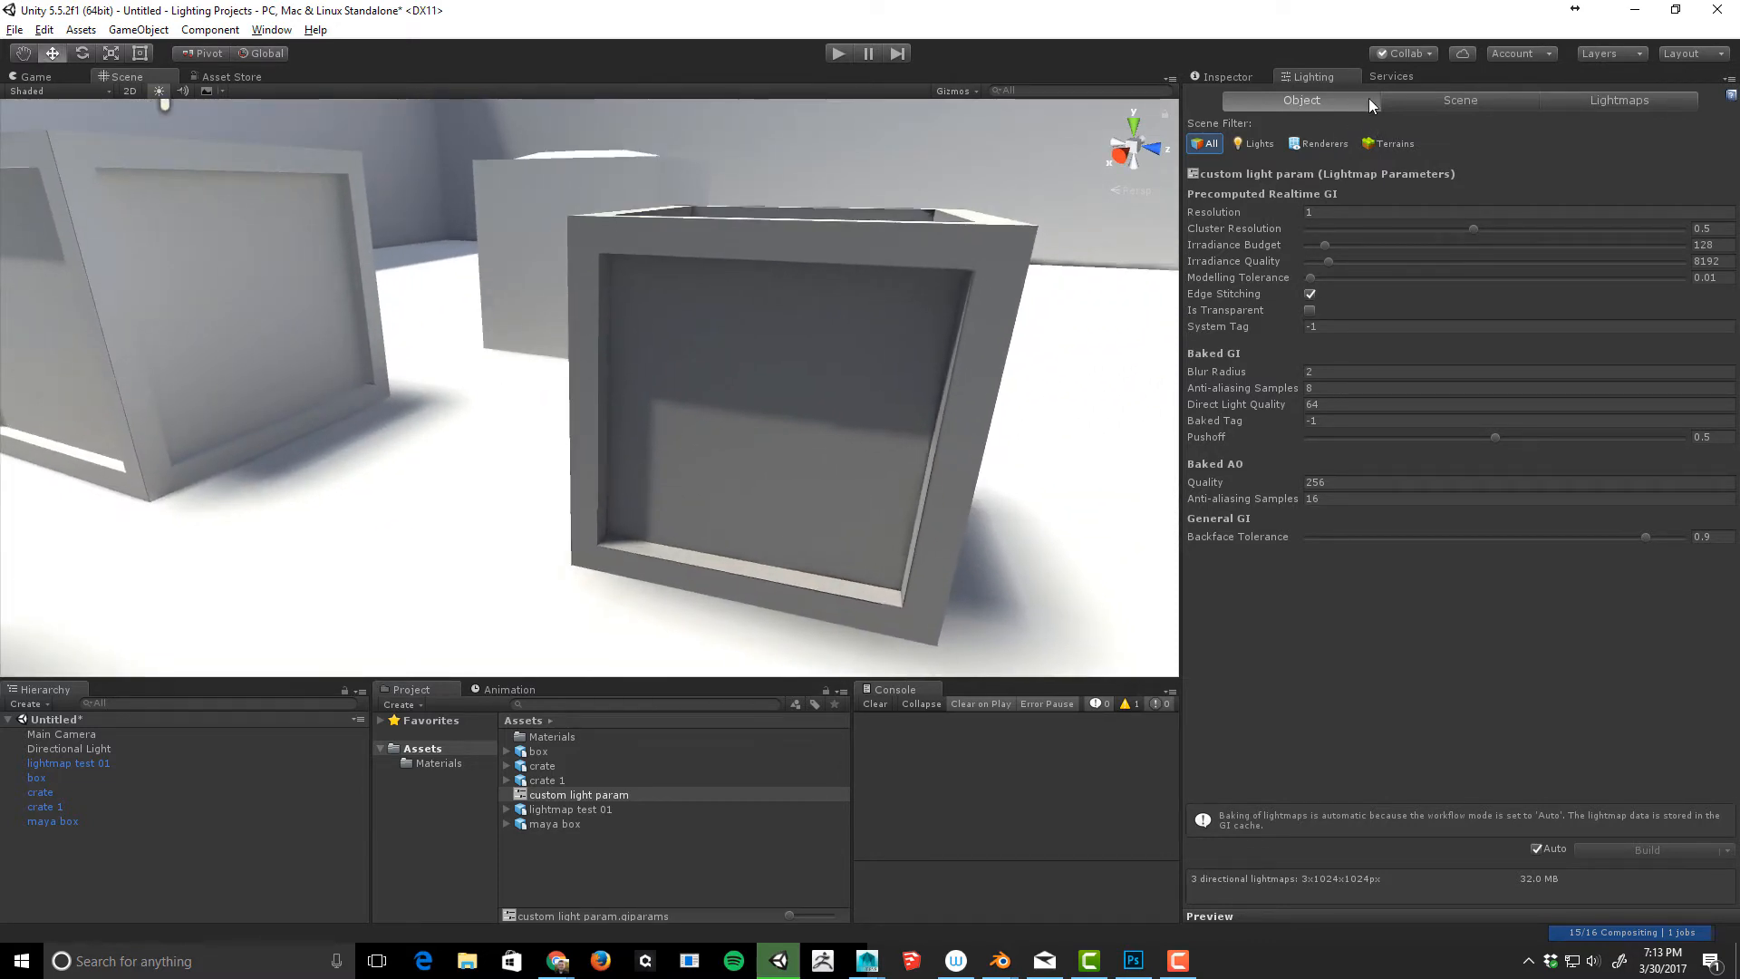
- View the Main Camera's components in the Inspector and reselect the maya box in the scene
left_click(864, 415)
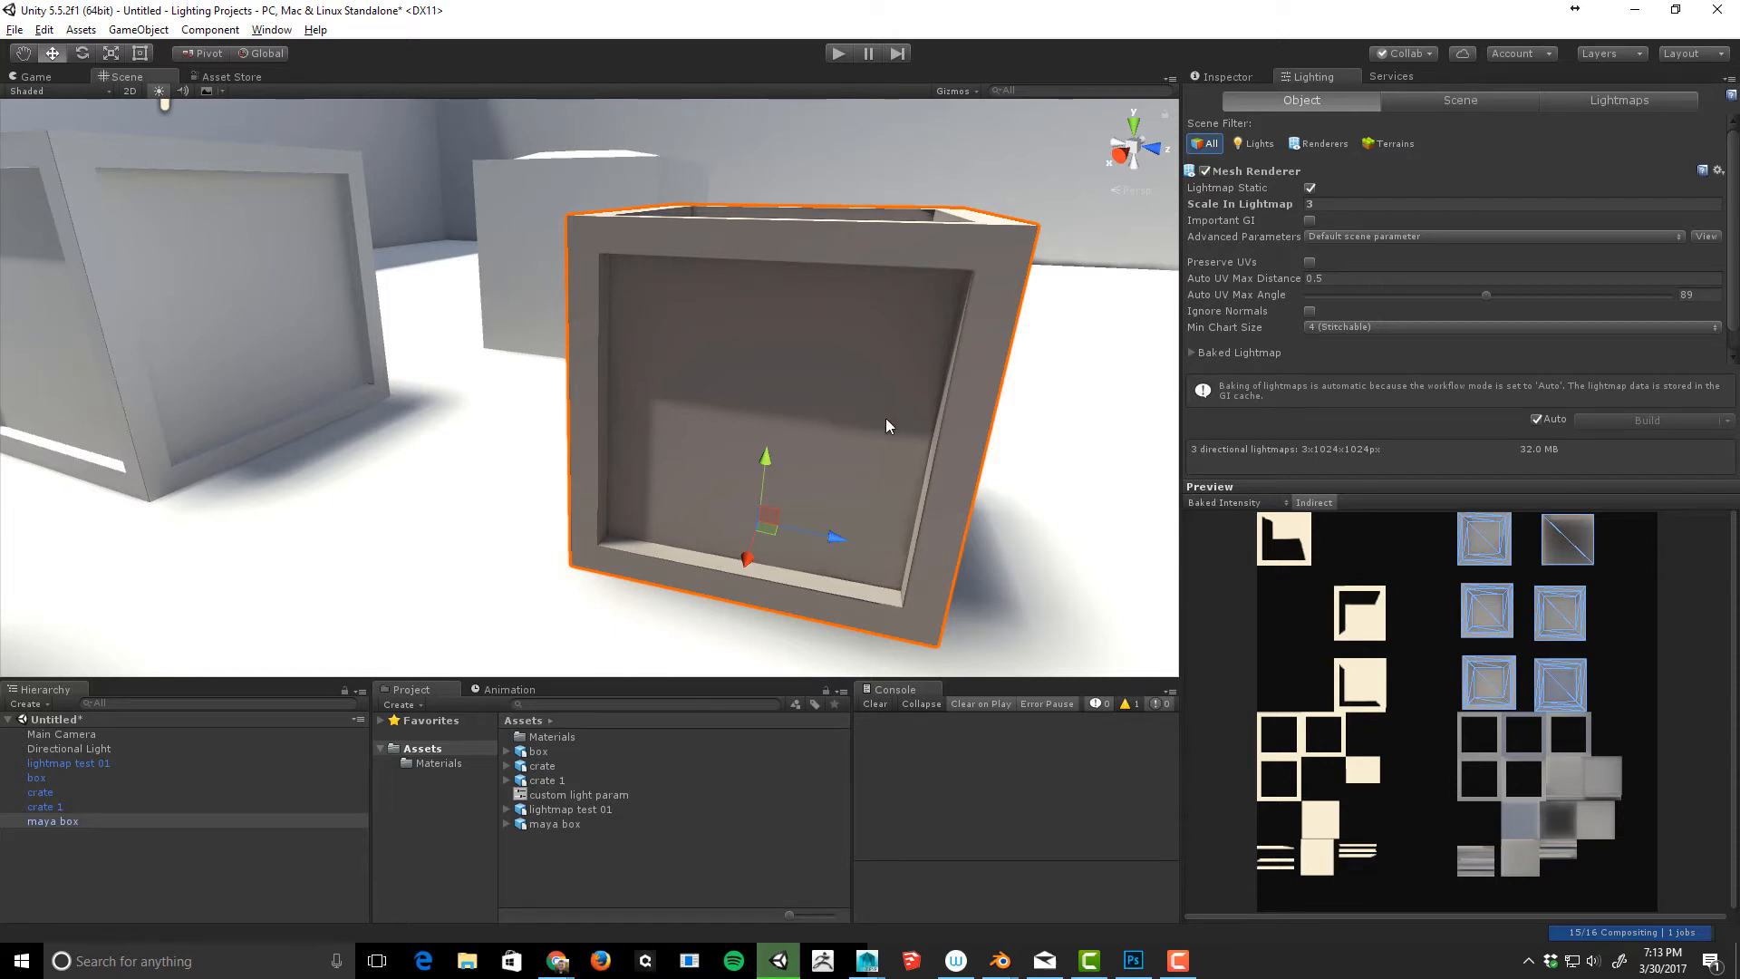
left_click(100, 734)
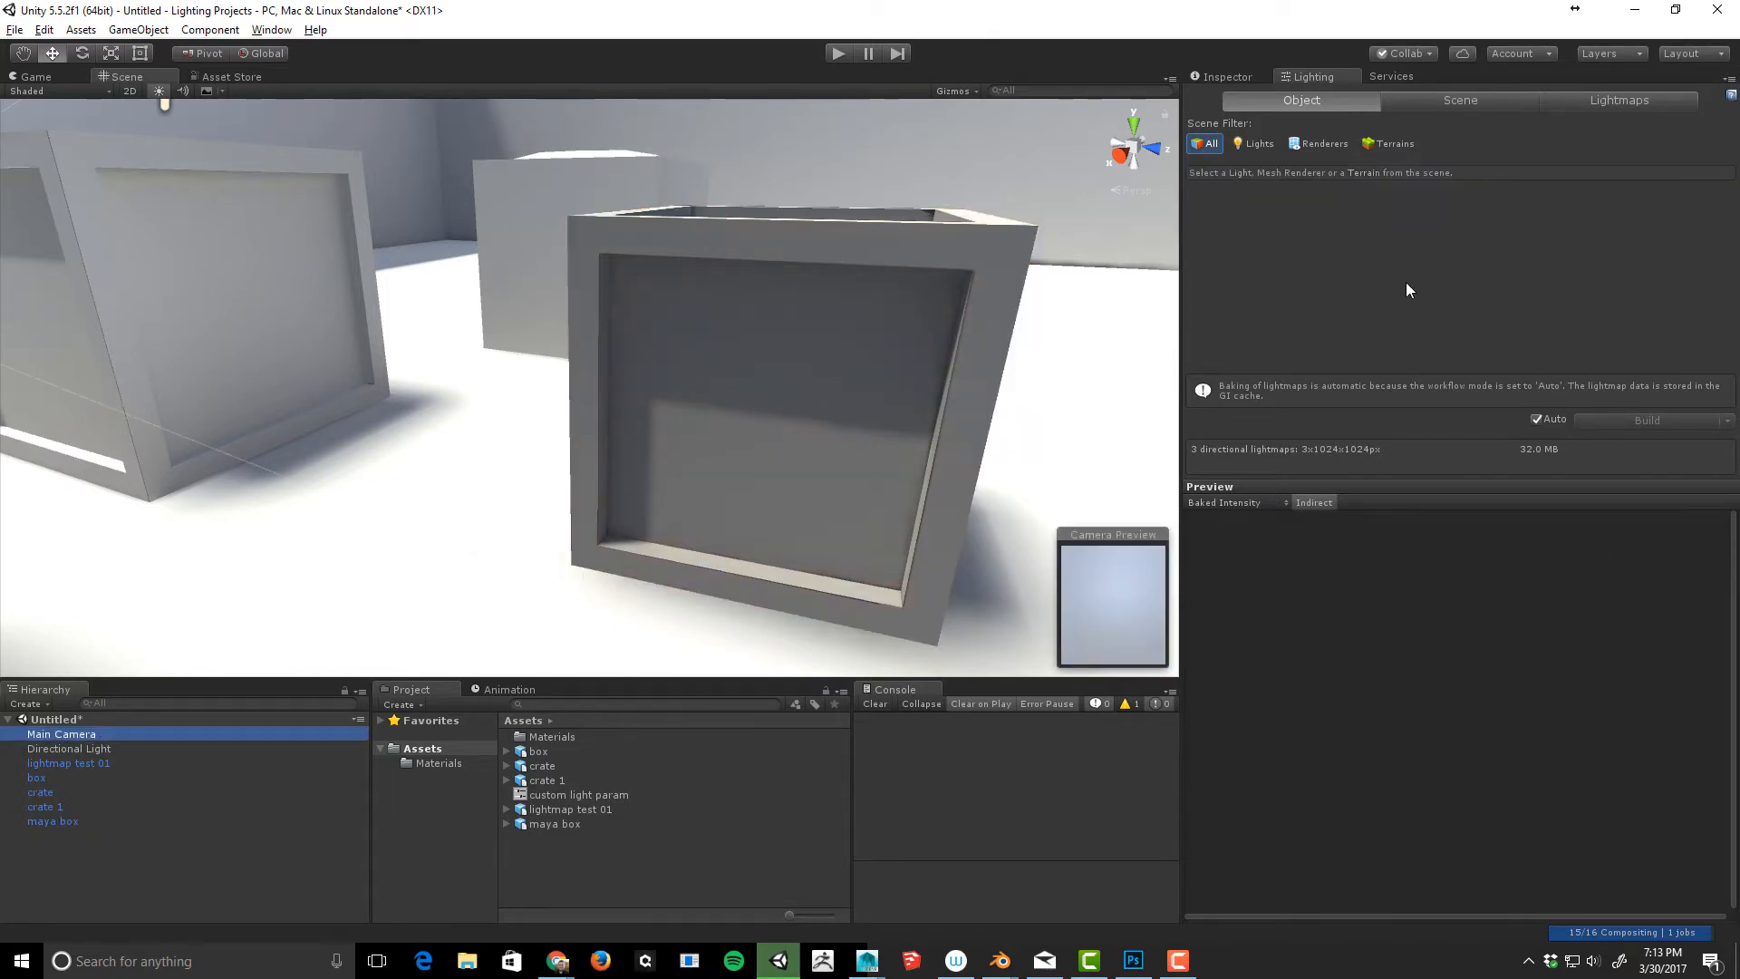
left_click(1216, 77)
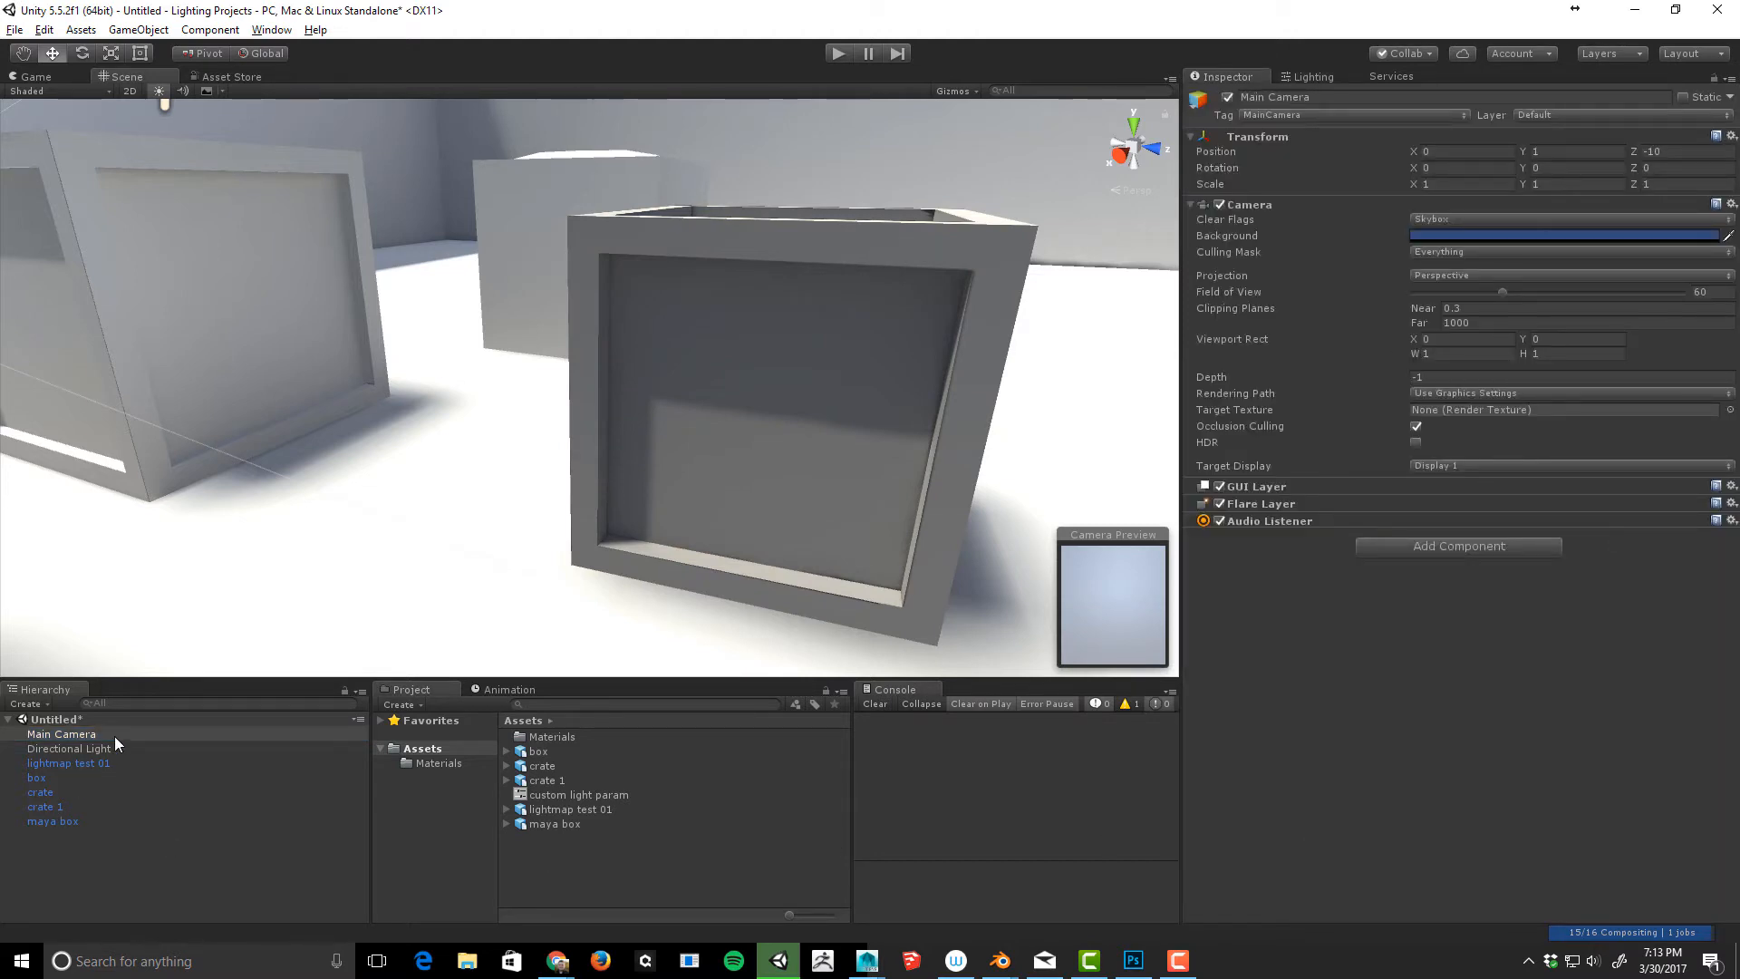
left_click_drag(878, 509, 793, 532, "alt")
left_click(793, 532)
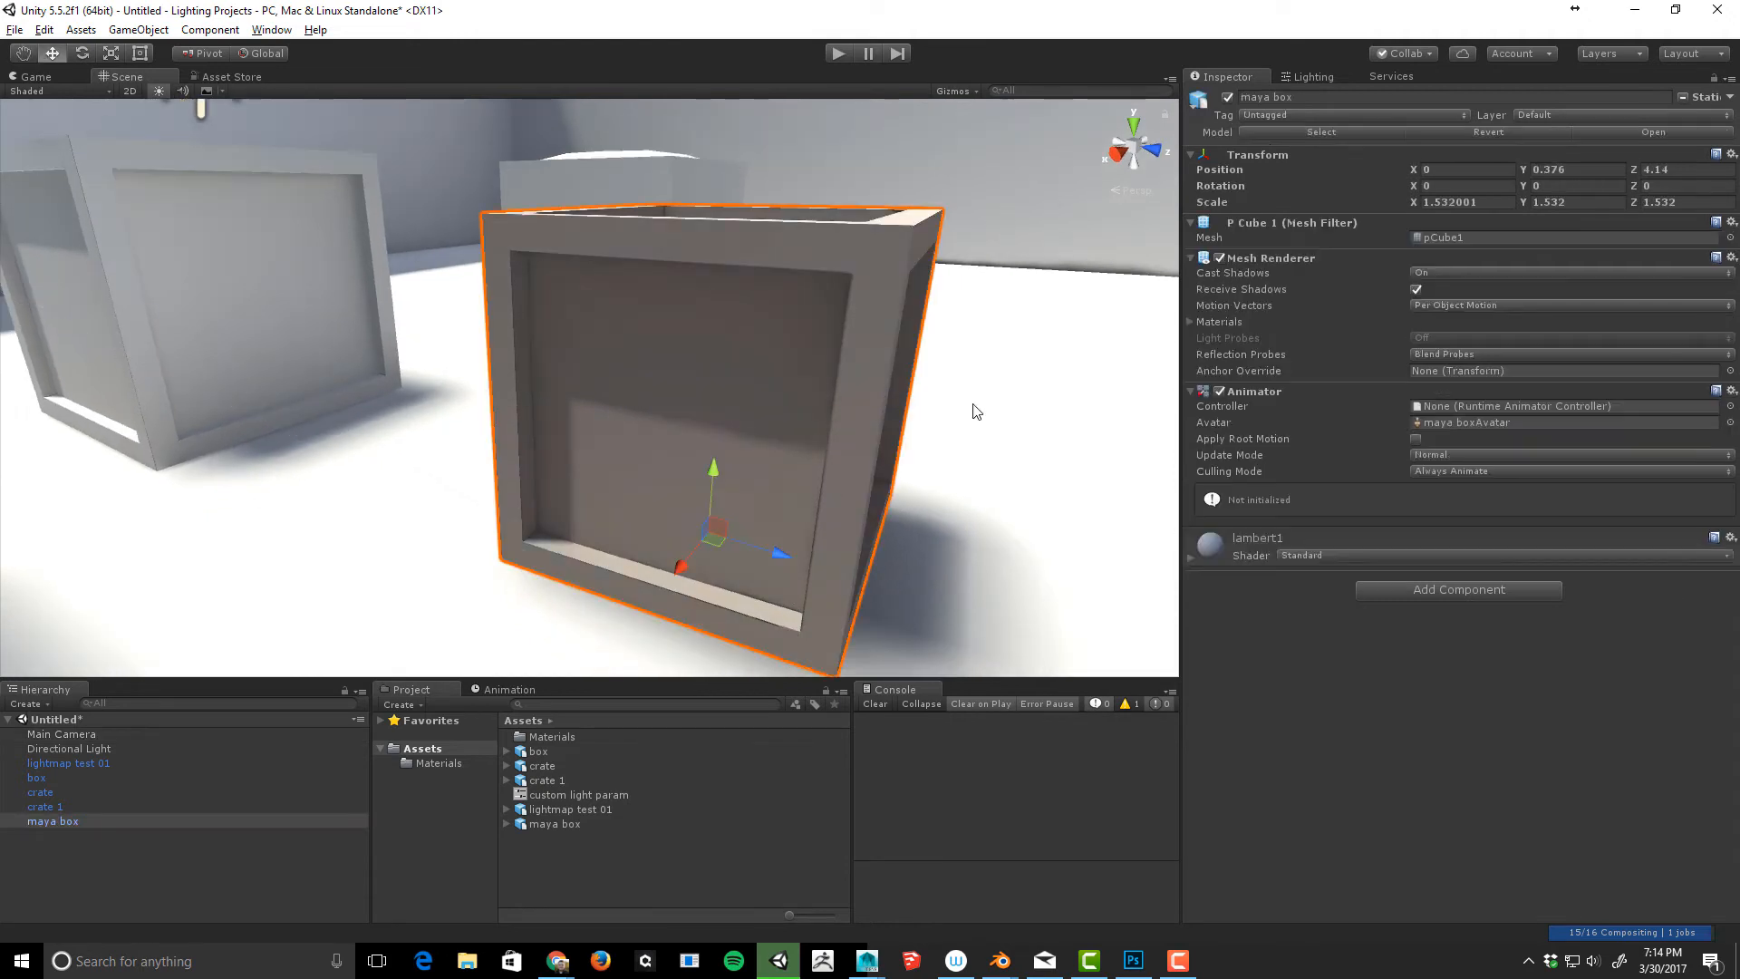
- Examine the front panel's shadow chart in the maya box's Baked Intensity lightmap preview, with and without the UV wireframe
left_click(1305, 76)
scroll(1260, 540, "up", 5)
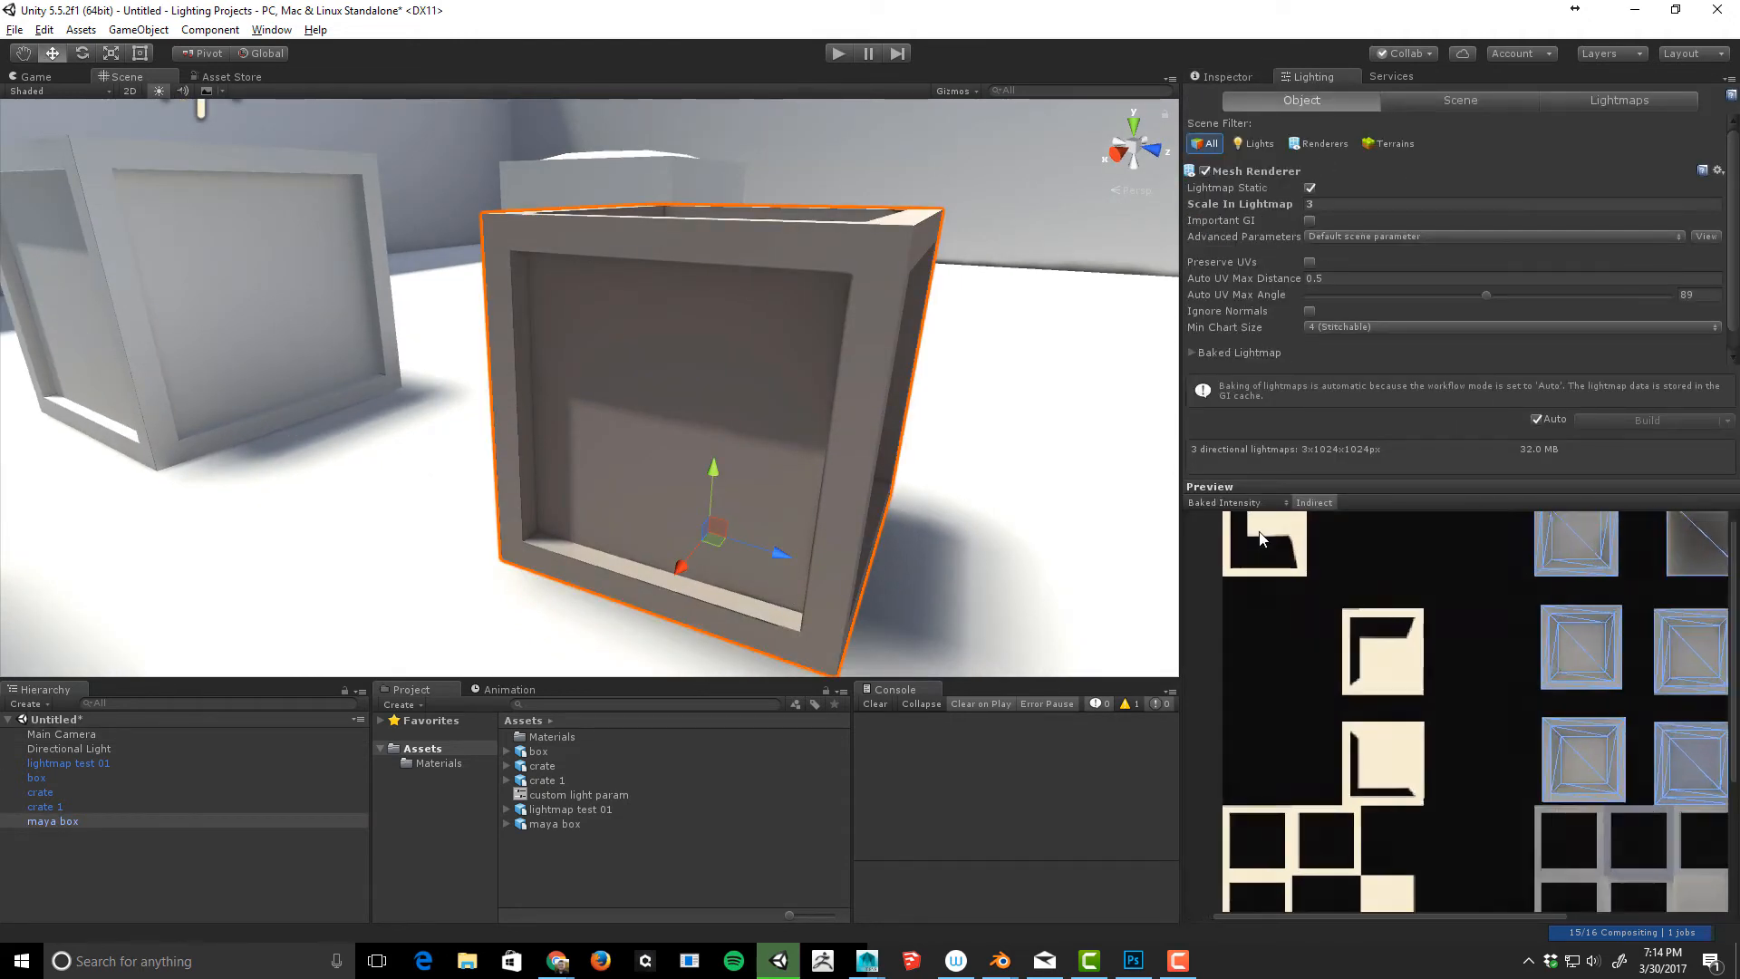
left_click(1312, 498)
scroll(1342, 594, "up", 5)
middle_click_drag(1335, 593, 1414, 649)
scroll(1319, 530, "up", 4)
scroll(1317, 544, "up", 5)
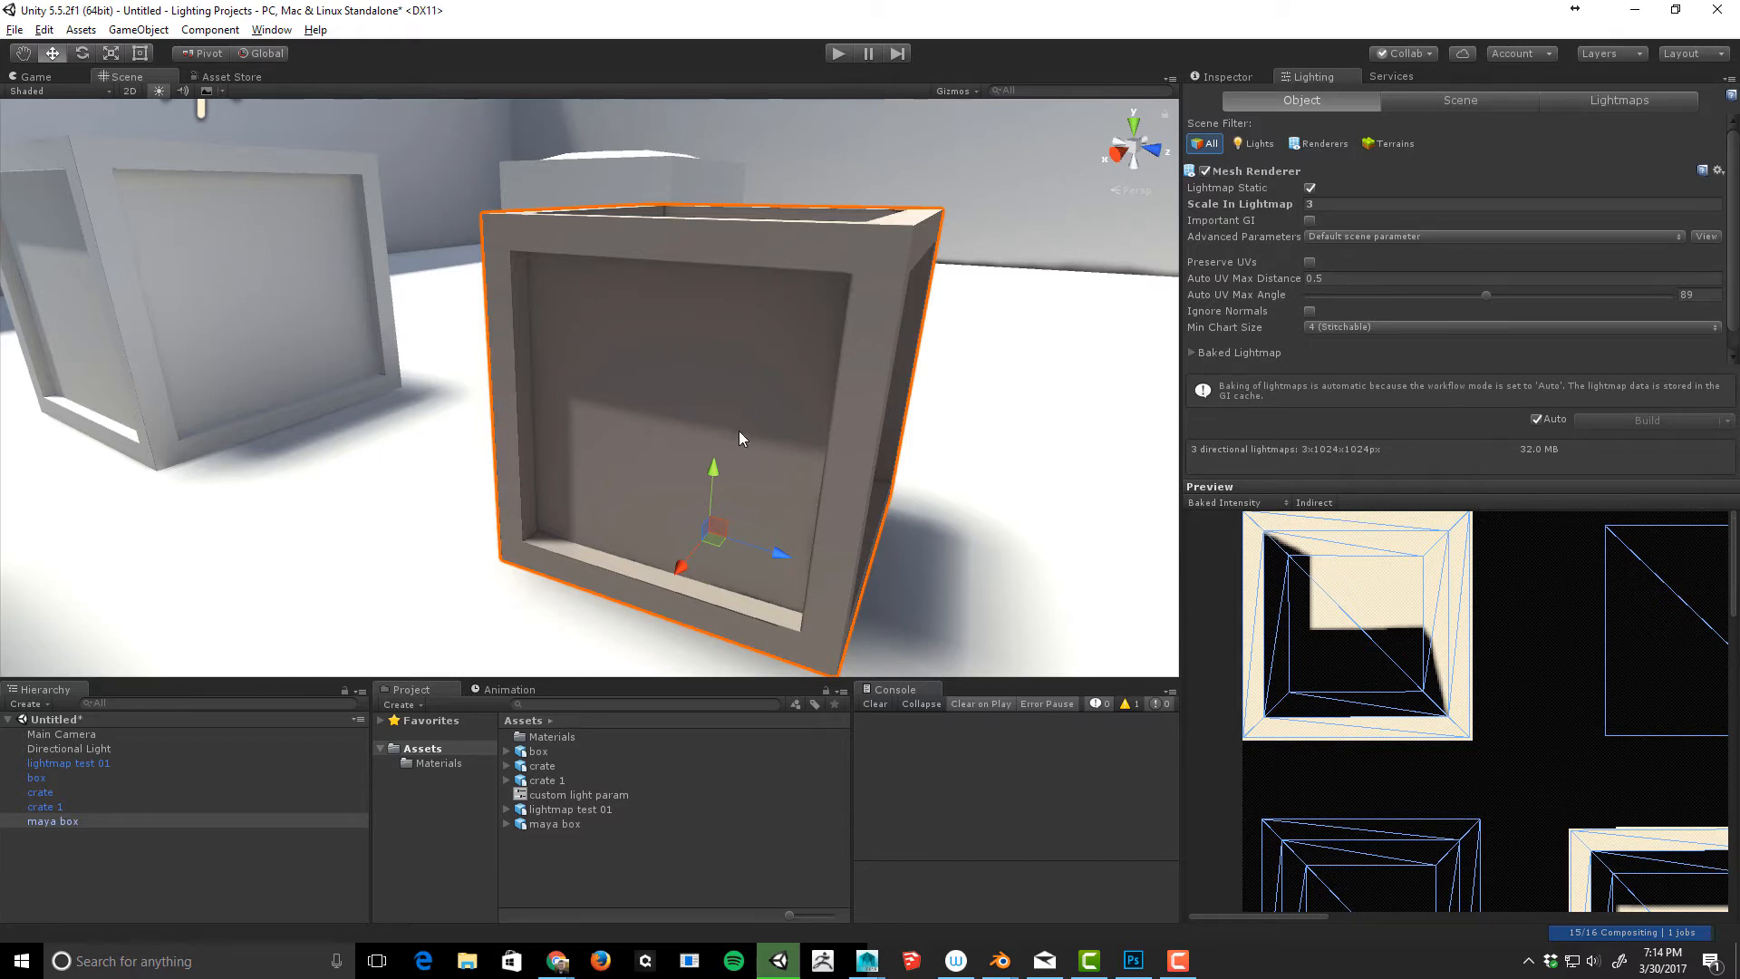
left_click(1314, 502)
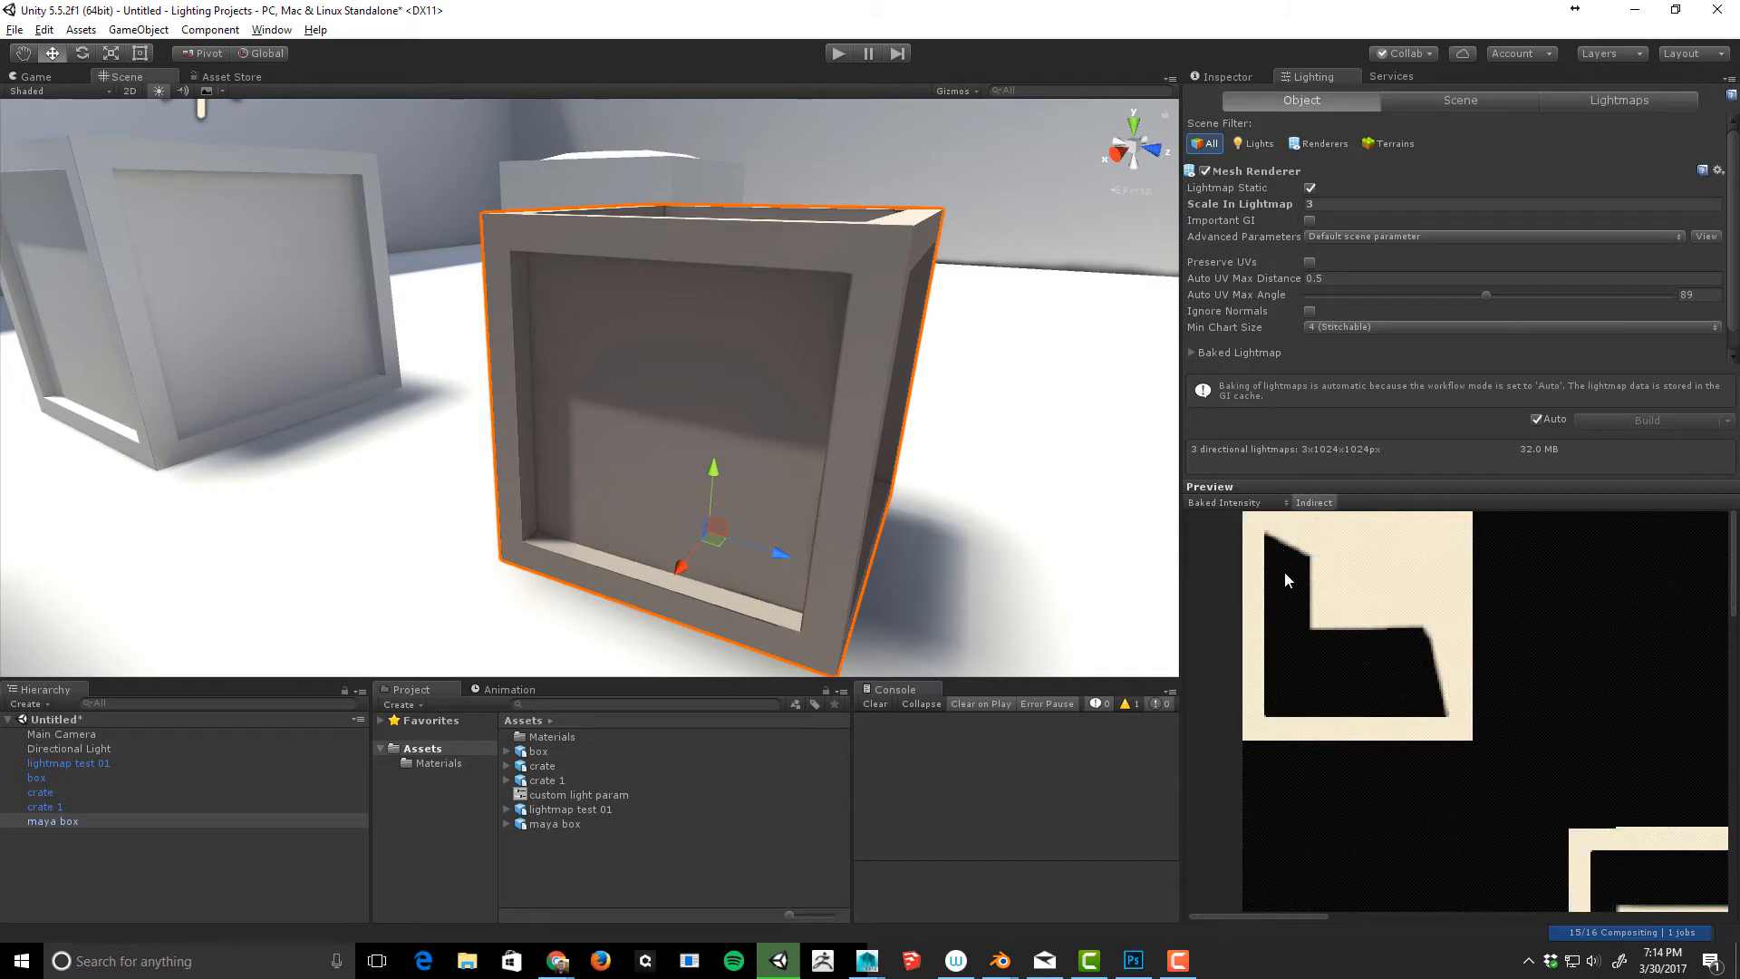
scroll(1313, 584, "up", 3)
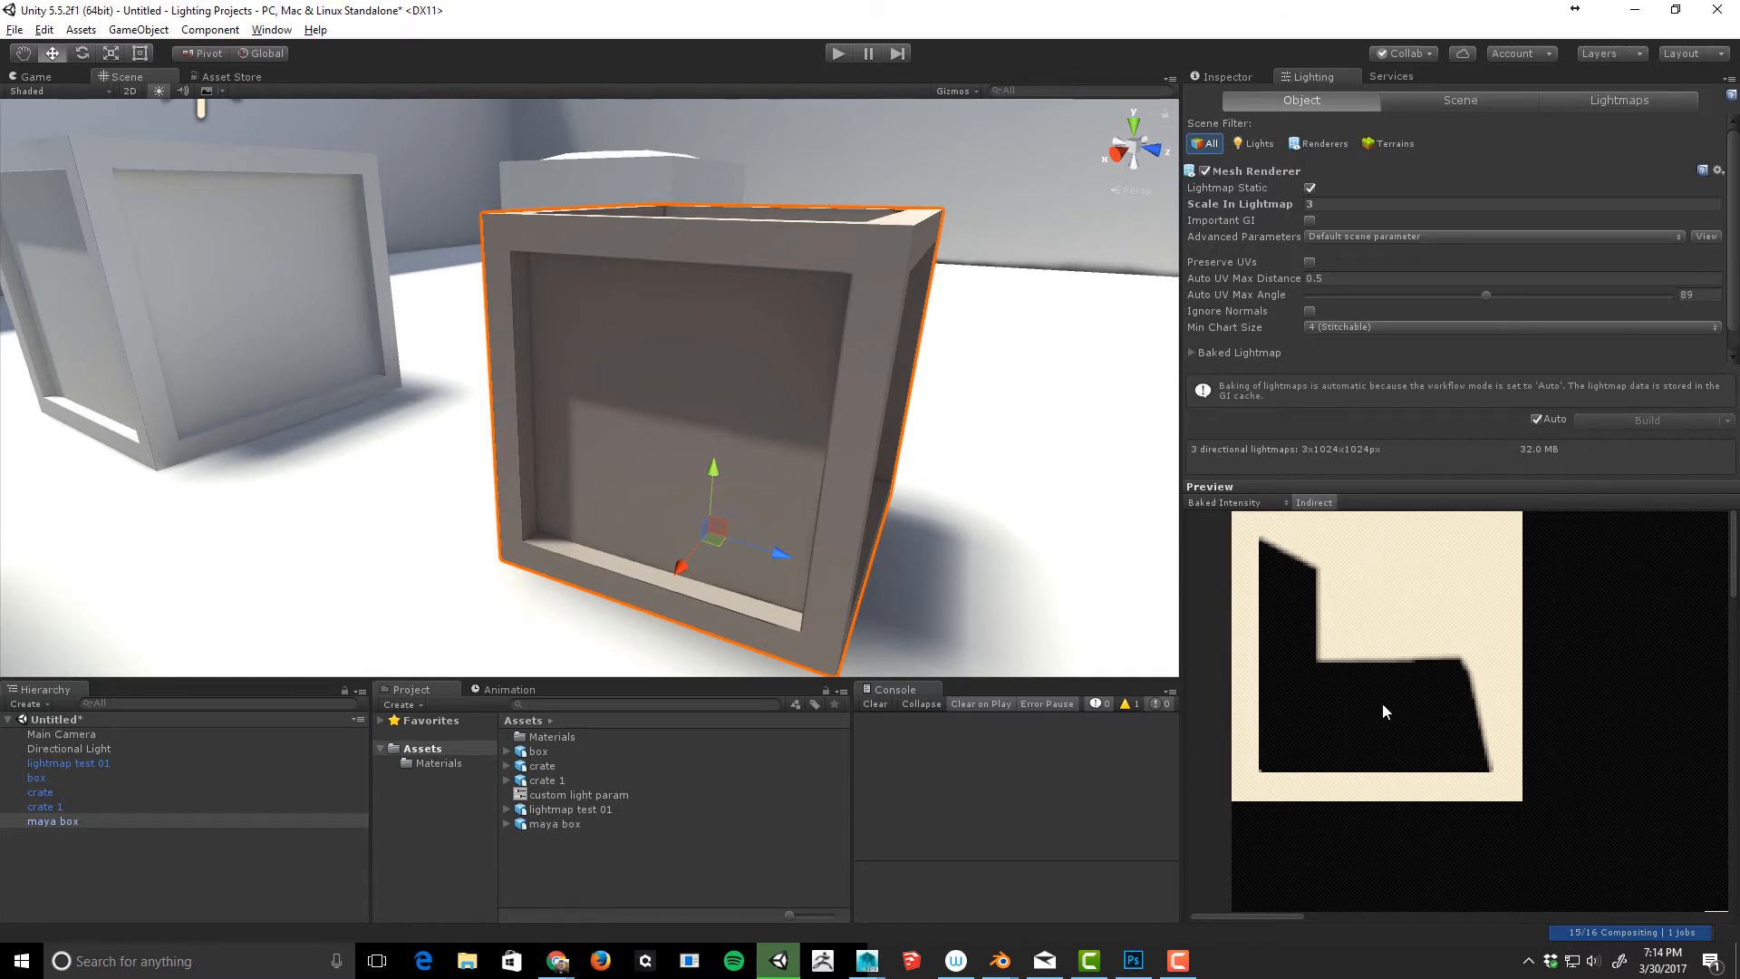
middle_click_drag(1412, 667, 1416, 677)
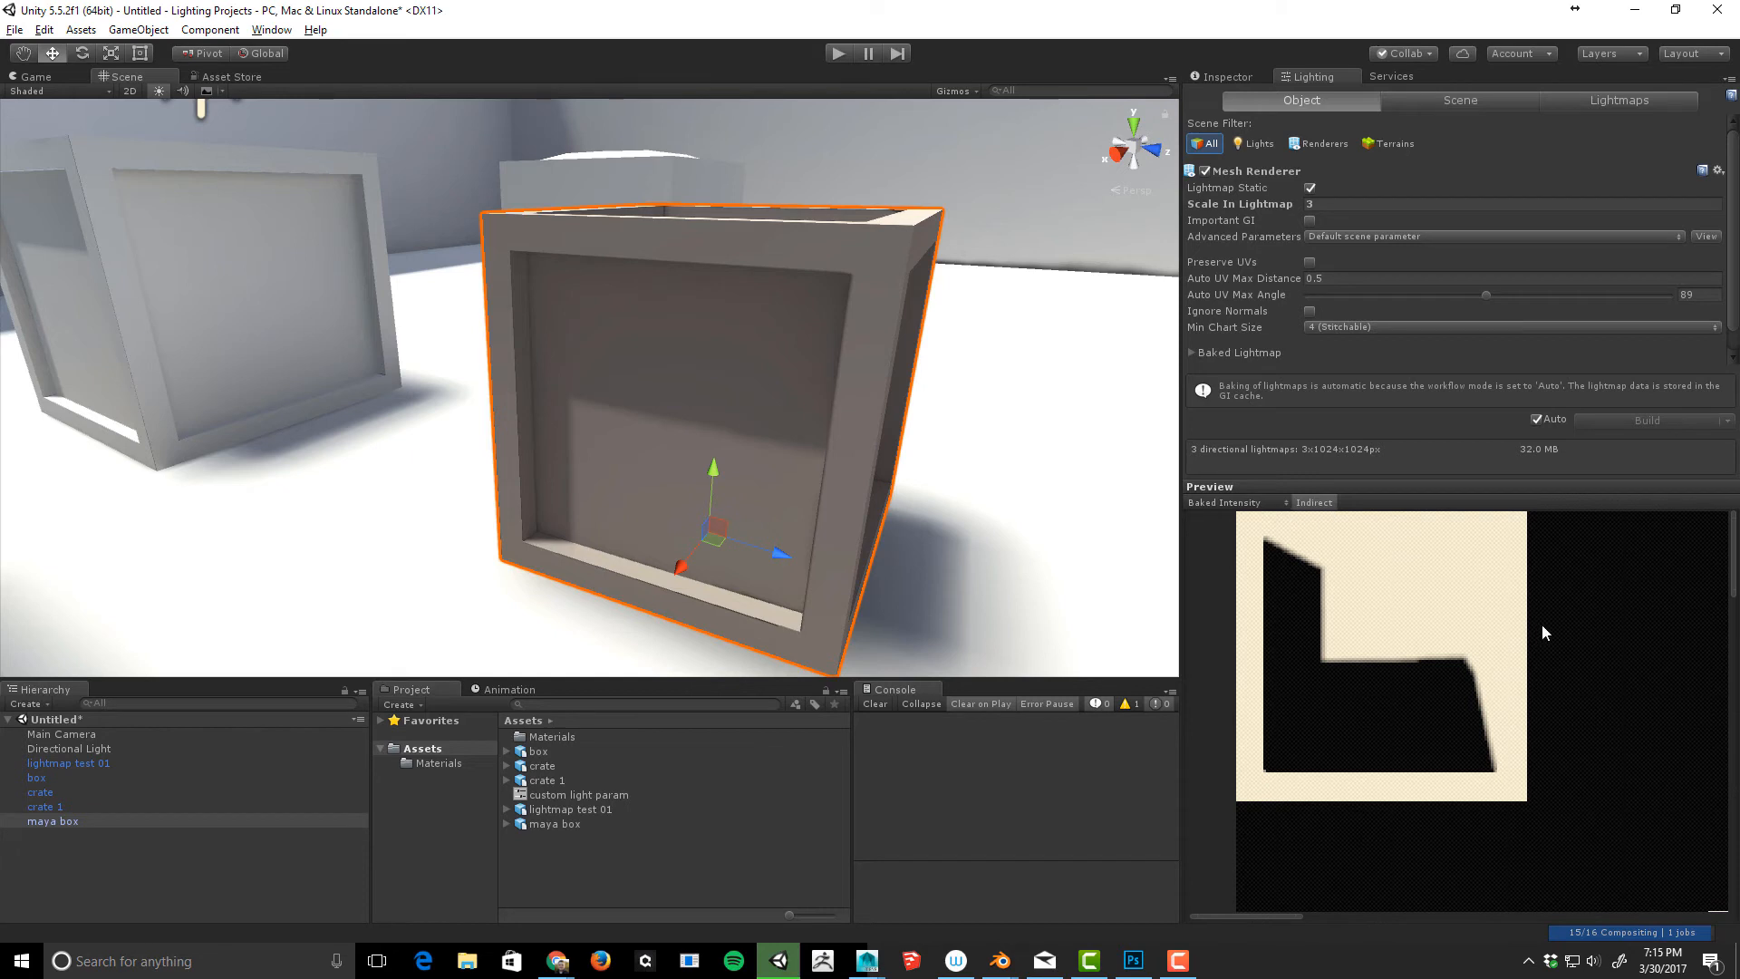
- Examine the grey, softly shaded panel charts elsewhere in the maya box's lightmap preview, close up and as a group
middle_click_drag(1683, 638, 1446, 653)
middle_click_drag(1606, 640, 1223, 640)
middle_click_drag(1432, 640, 1231, 638)
middle_click_drag(1572, 642, 1213, 645)
middle_click_drag(1323, 643, 1354, 634)
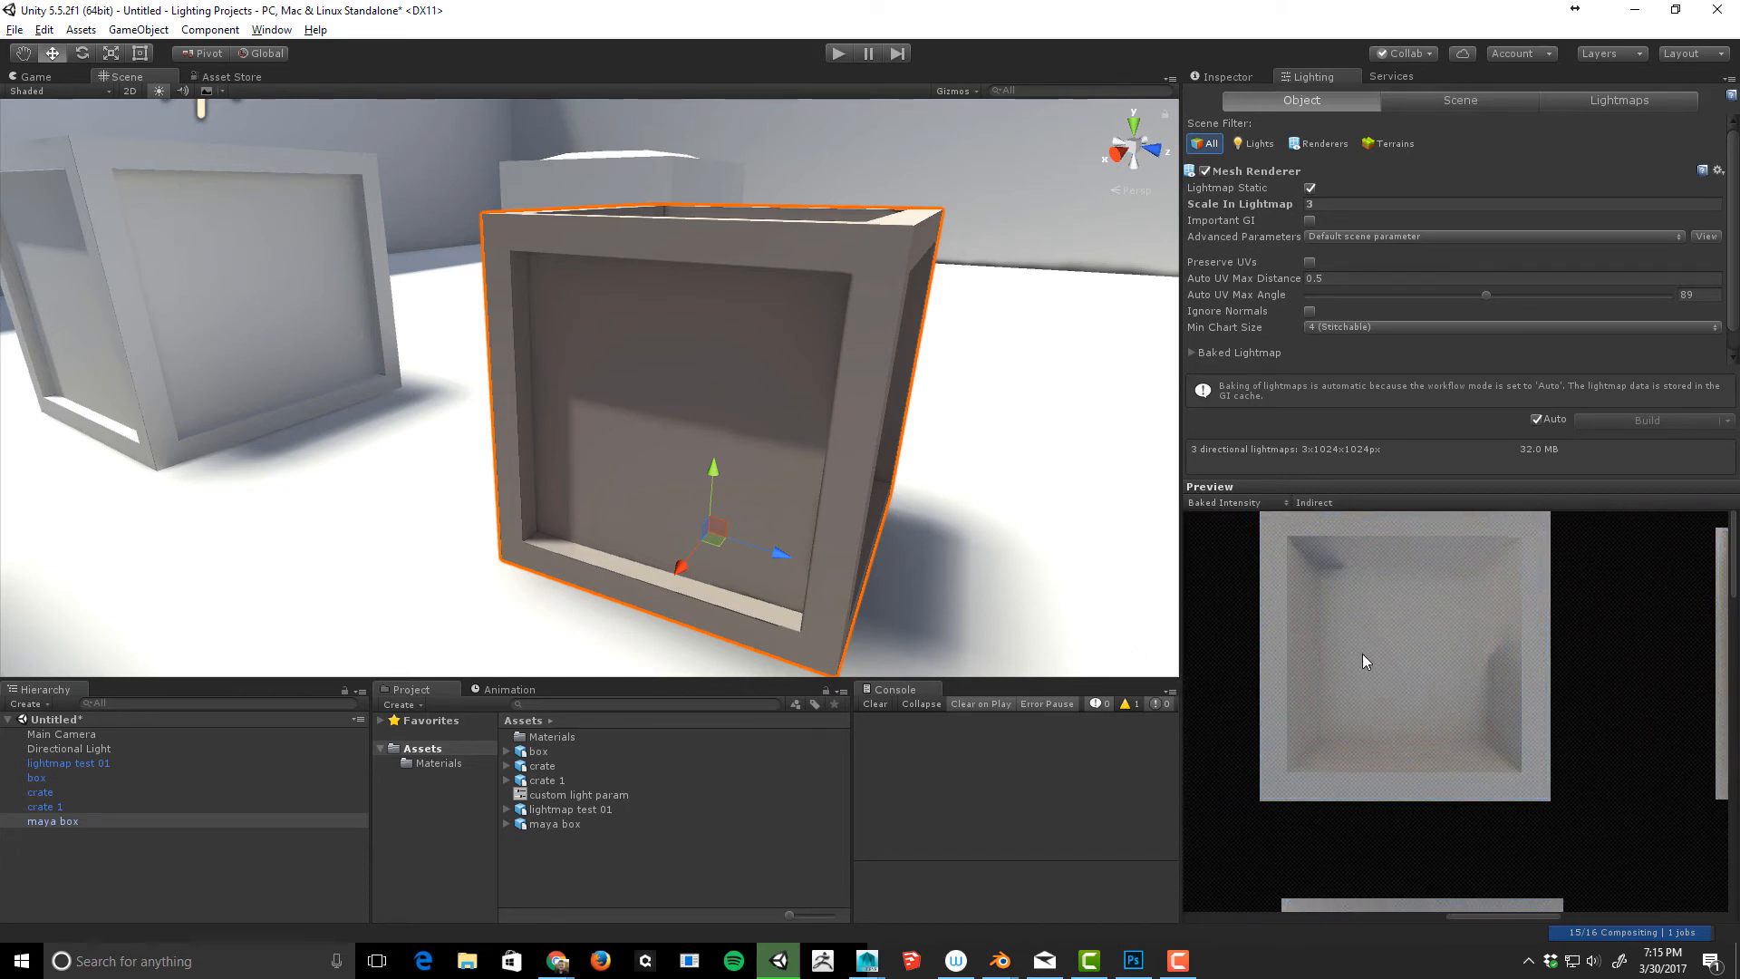
scroll(1379, 586, "up", 3)
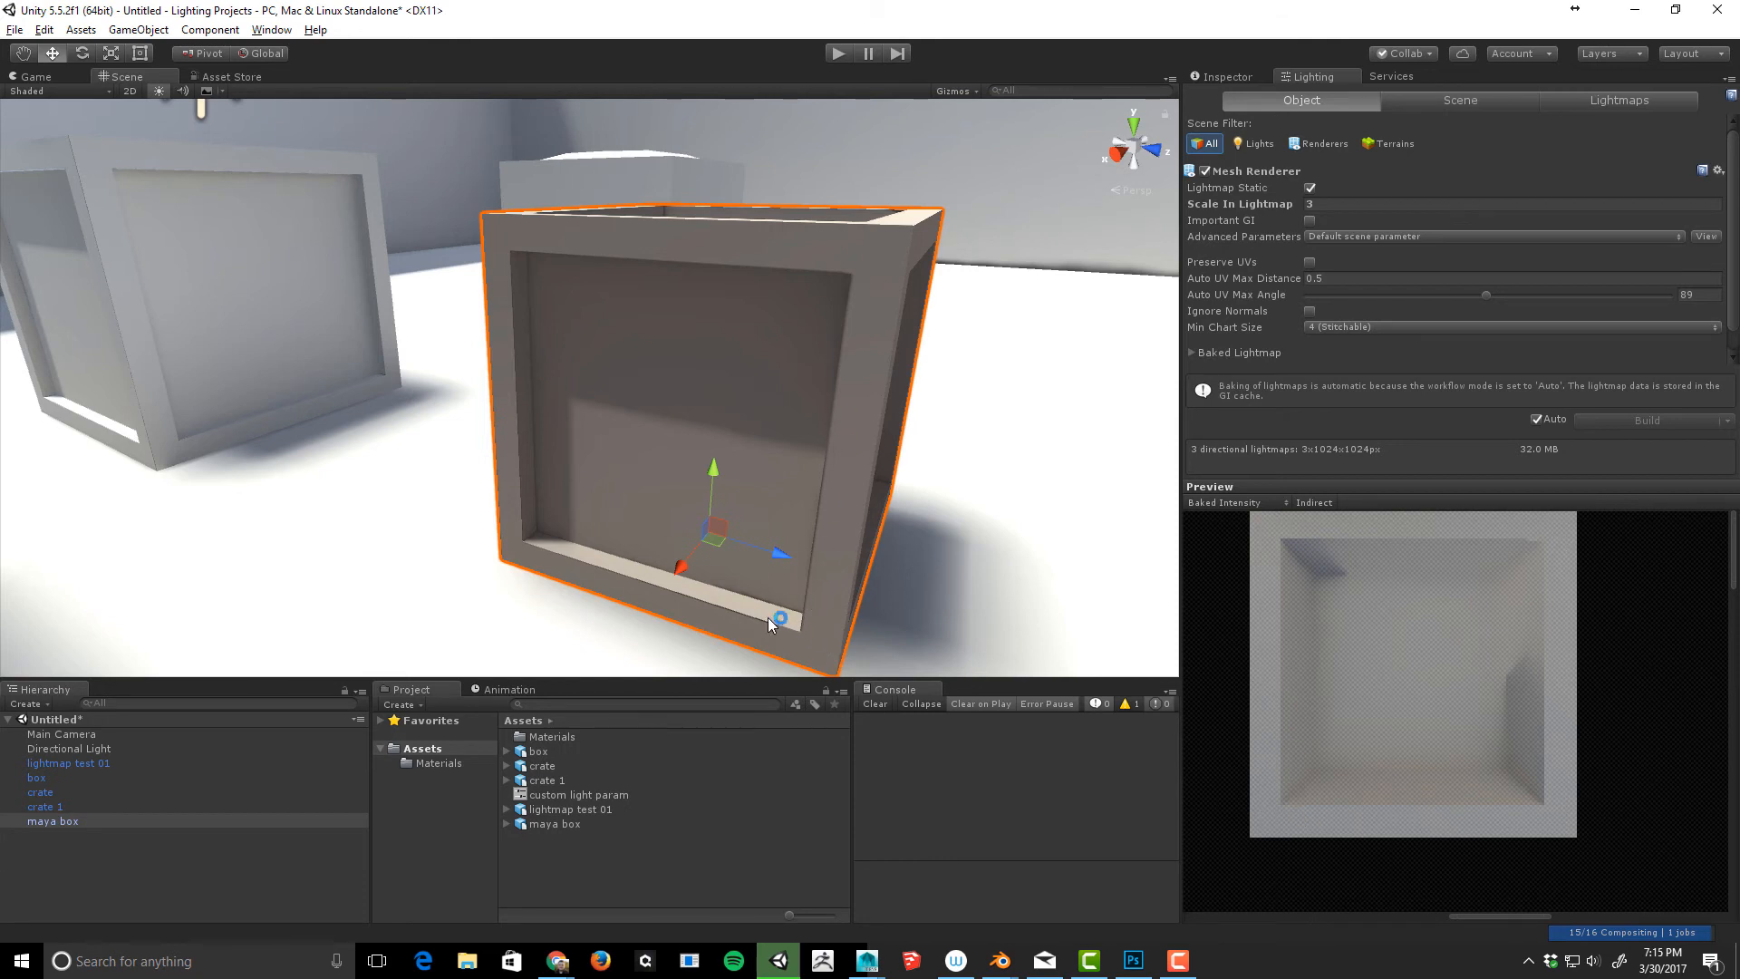
scroll(1406, 696, "down", 3)
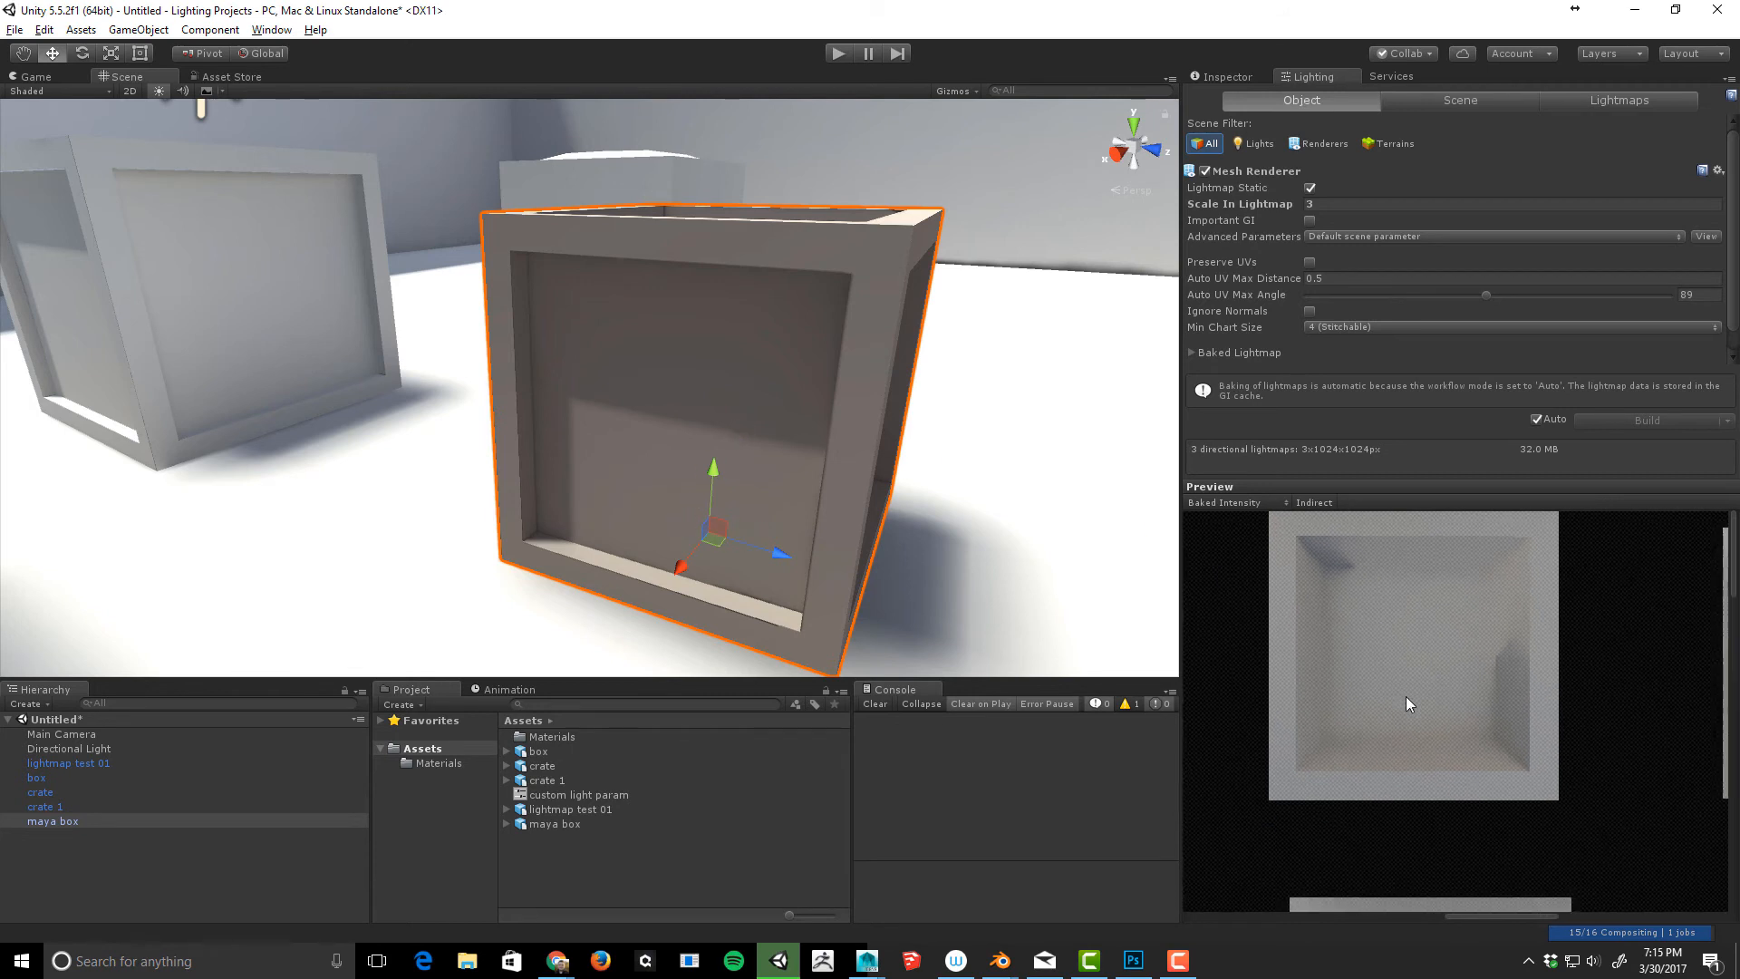
scroll(1406, 696, "down", 5)
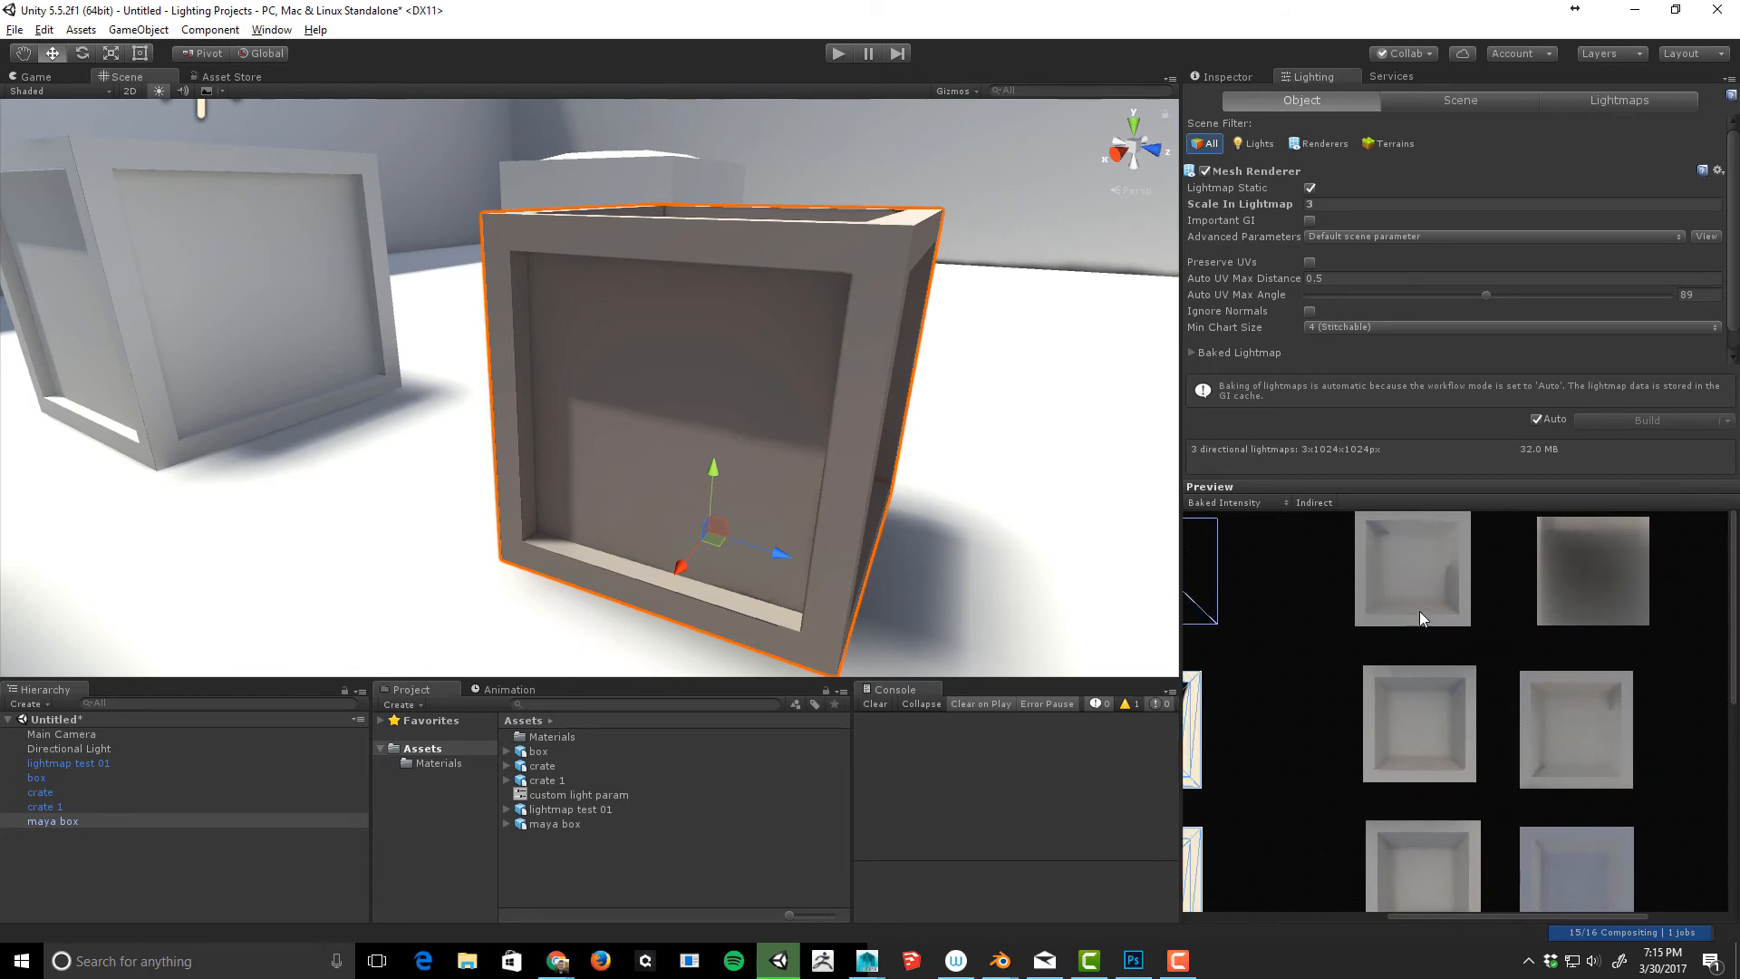
left_click_drag(1394, 622, 1370, 633)
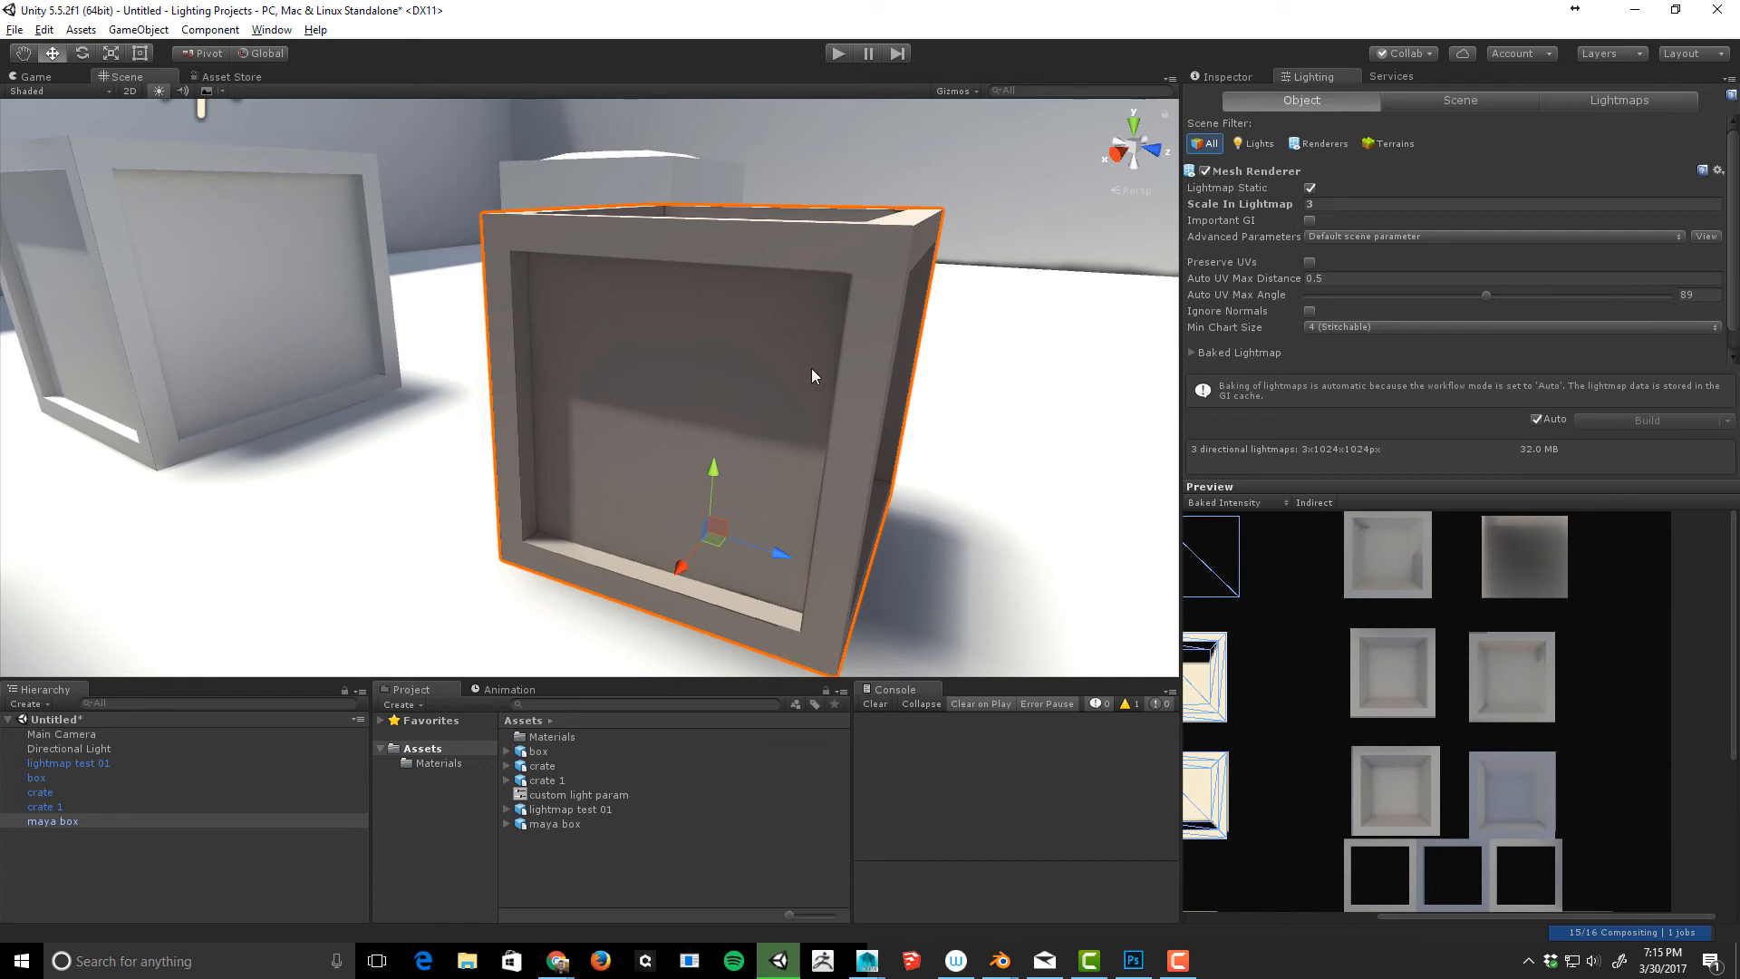
- Review the scene-wide lighting settings and compare the maya box's baked shadows with the surrounding crates
left_click(1429, 103)
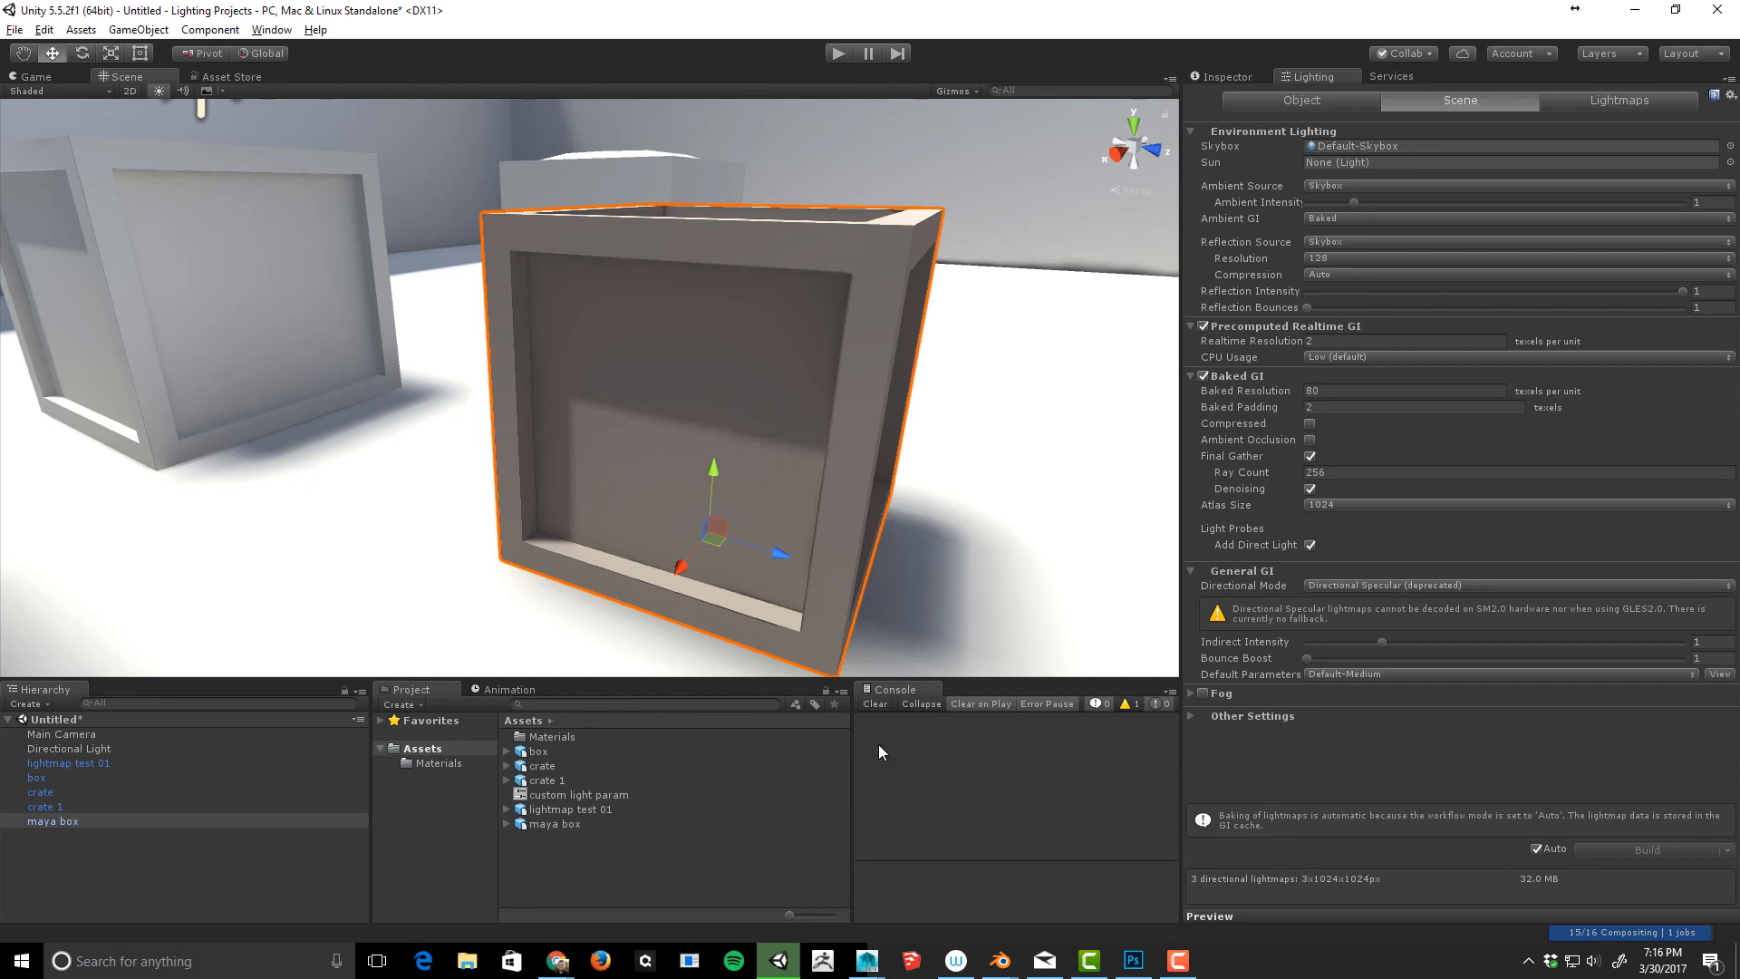
middle_click_drag(813, 497, 865, 511)
scroll(834, 497, "down", 4)
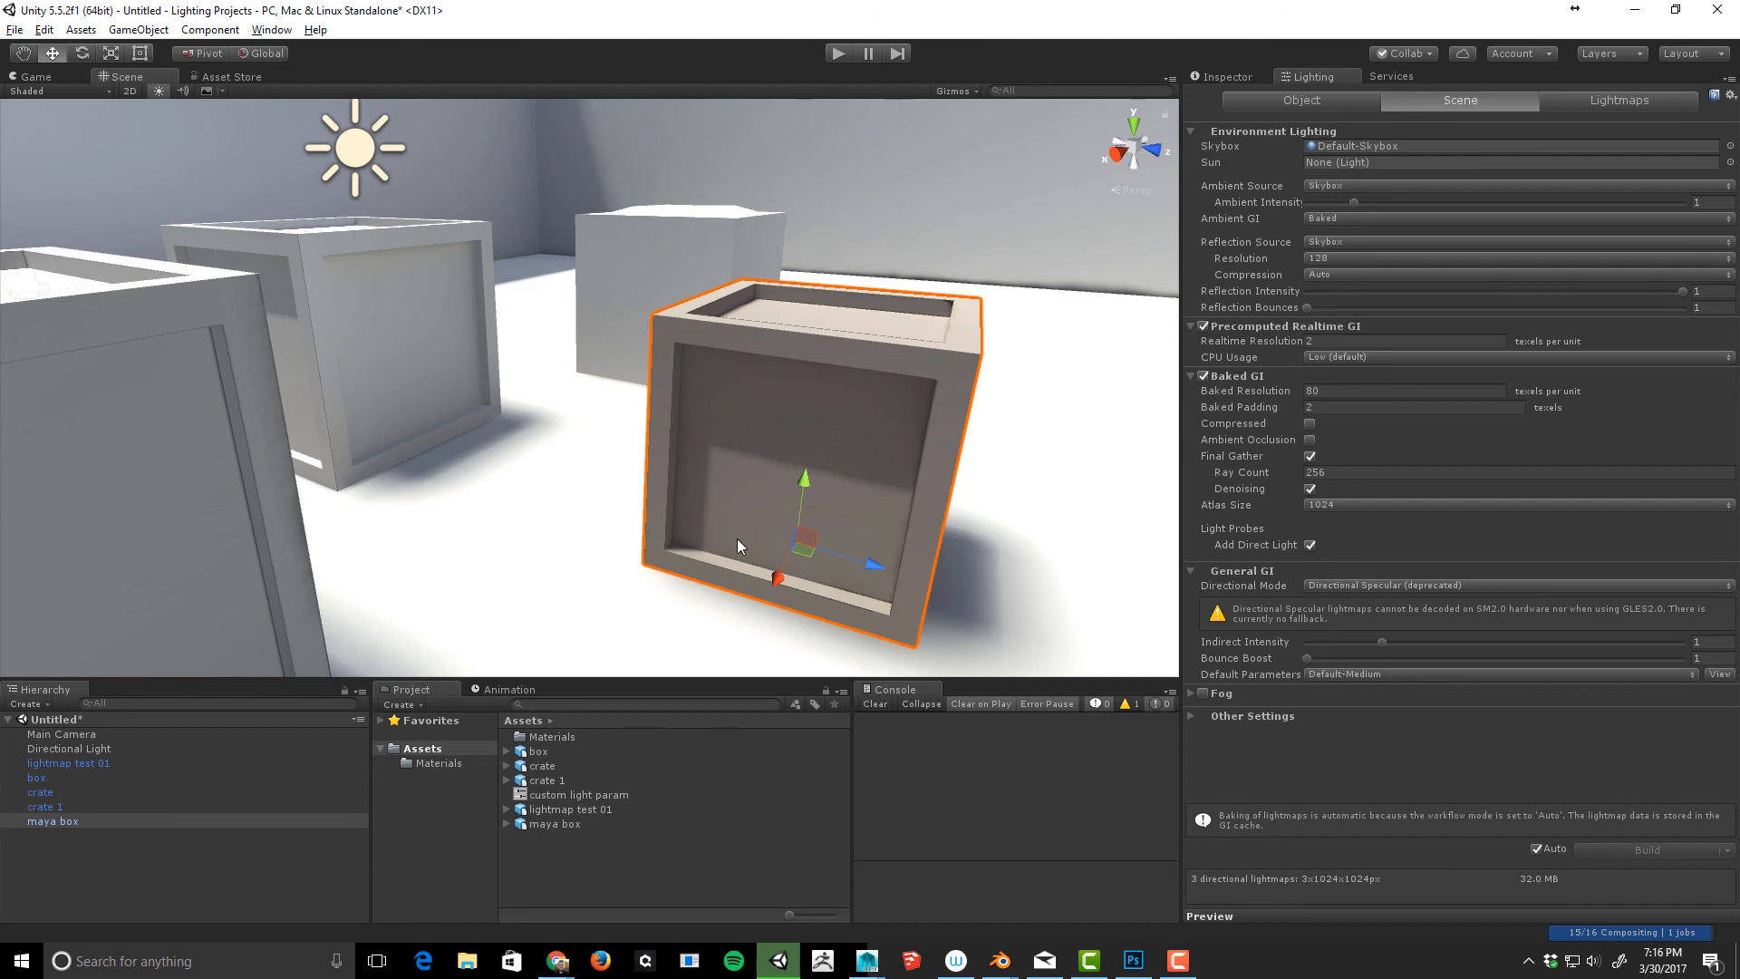
scroll(820, 600, "down", 2)
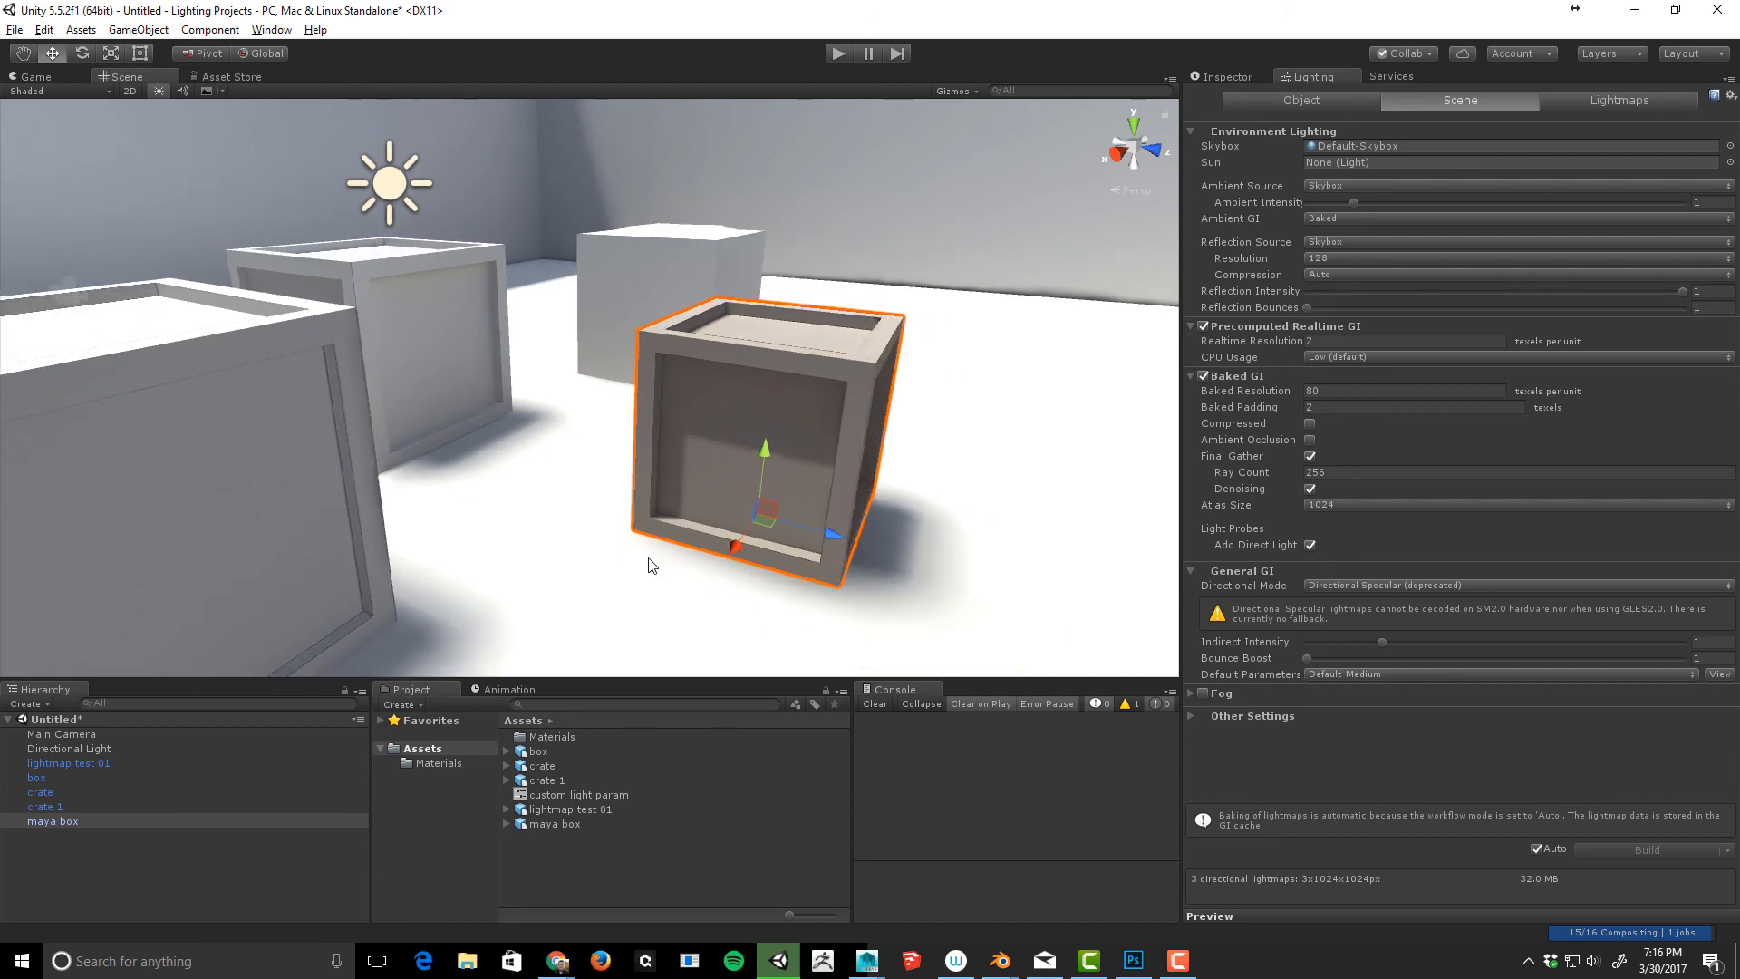
middle_click_drag(580, 581, 898, 524)
middle_click_drag(632, 496, 381, 517)
scroll(678, 440, "up", 3)
mouse_move(771, 468)
middle_mouse_down()
mouse_move(722, 463)
mouse_move(766, 469)
middle_mouse_up()
scroll(748, 468, "up", 2)
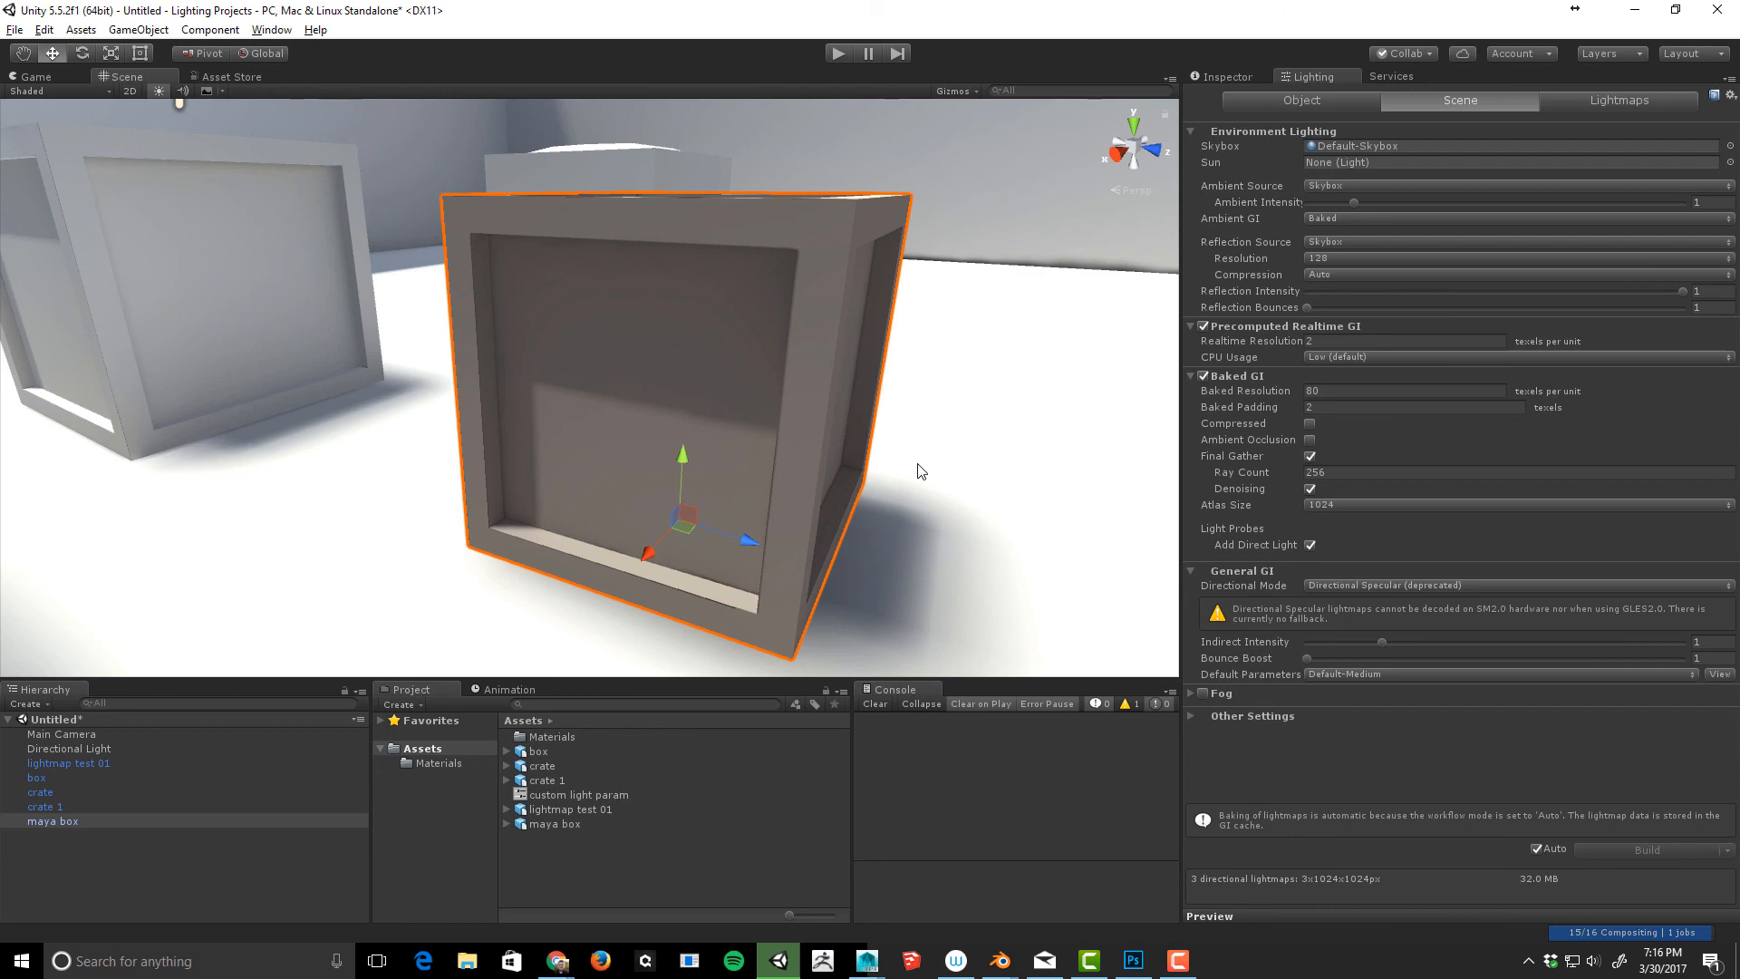
scroll(934, 472, "down", 1)
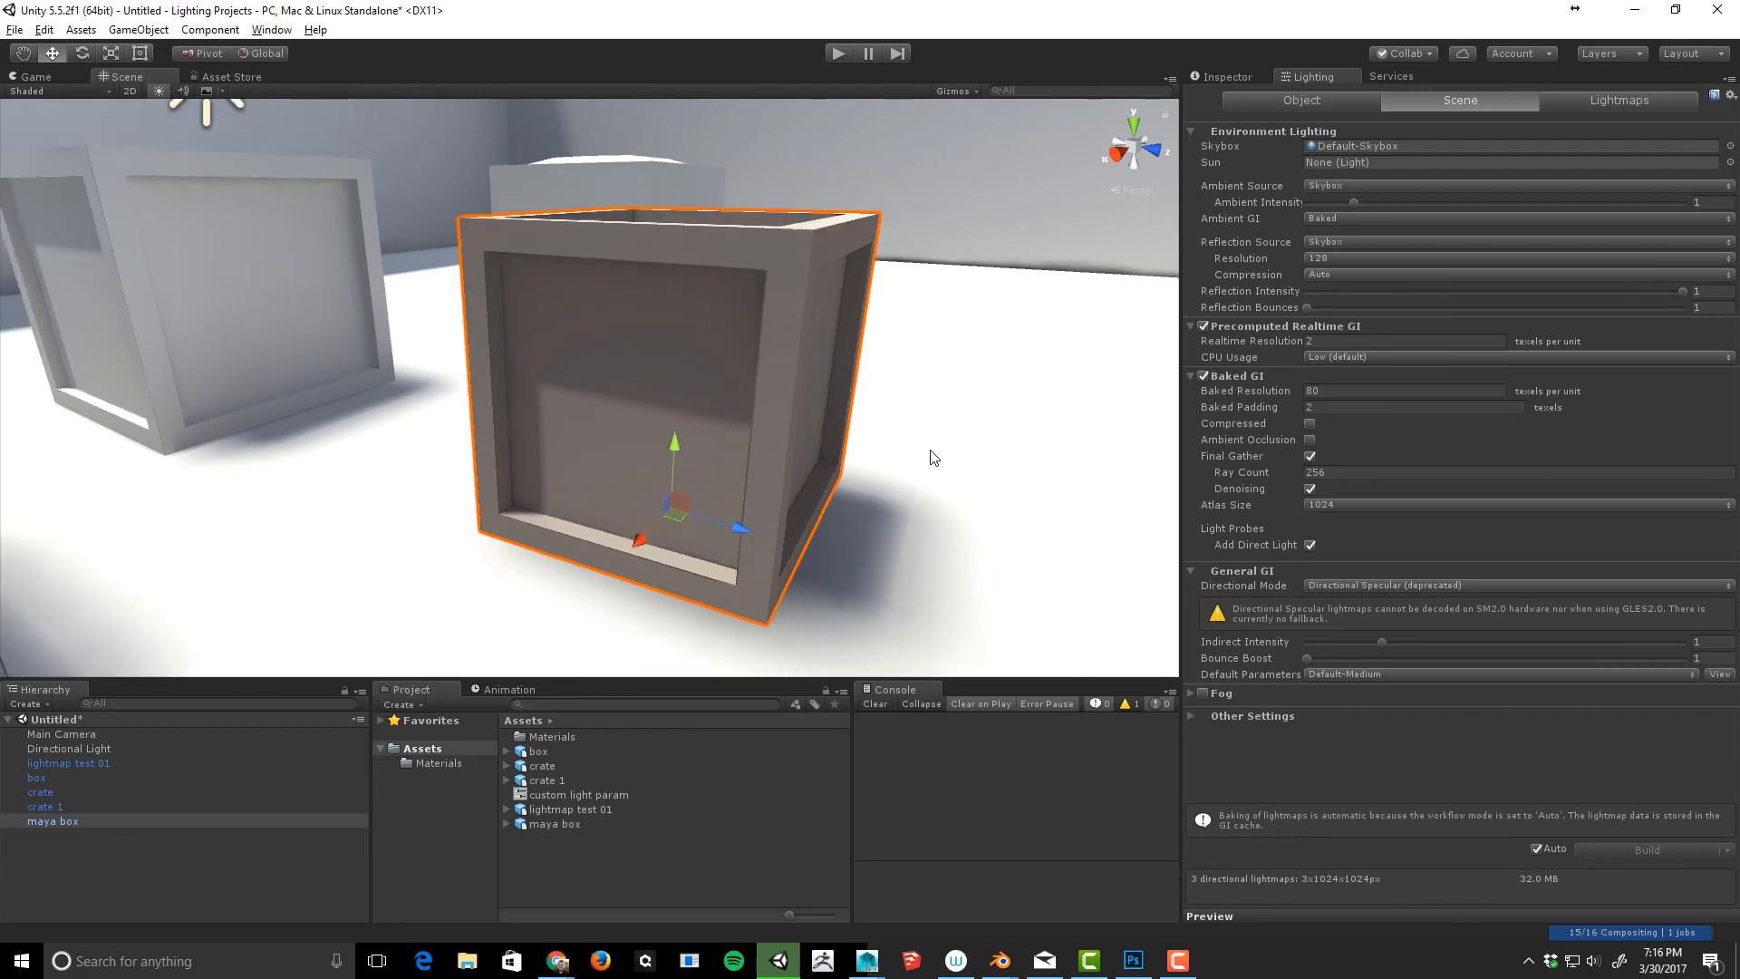